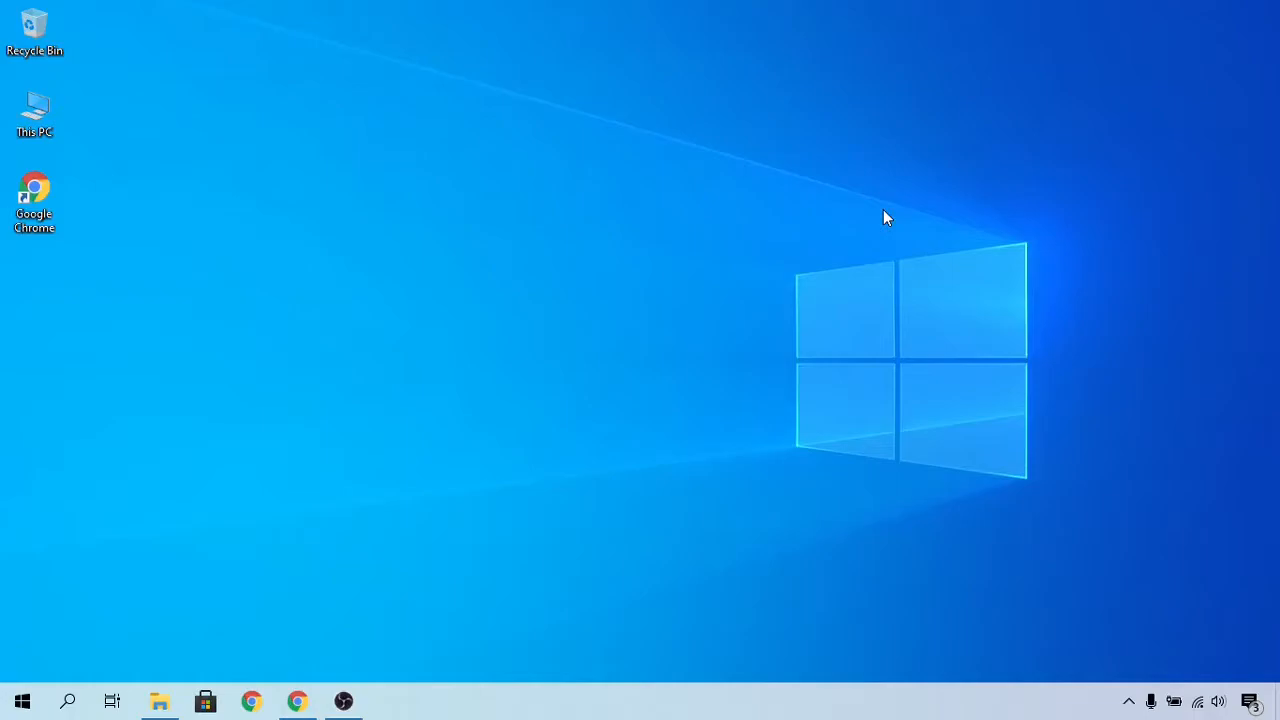
Search Google in Chrome for "download mysql" and open the MySQL Downloads result on mysql.com.
{"action": "left_click", "coordinate": [297, 701]}
{"action": "type", "text": "do"}
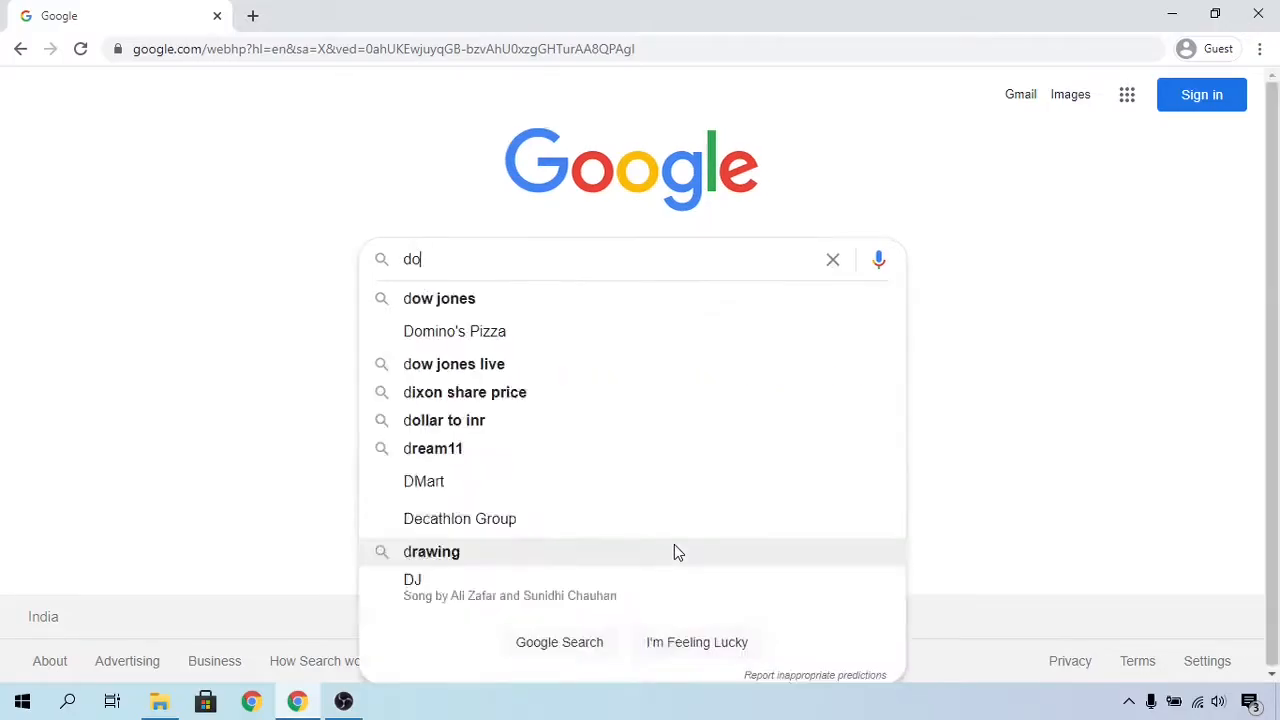
{"action": "type", "text": "wnload mysql"}
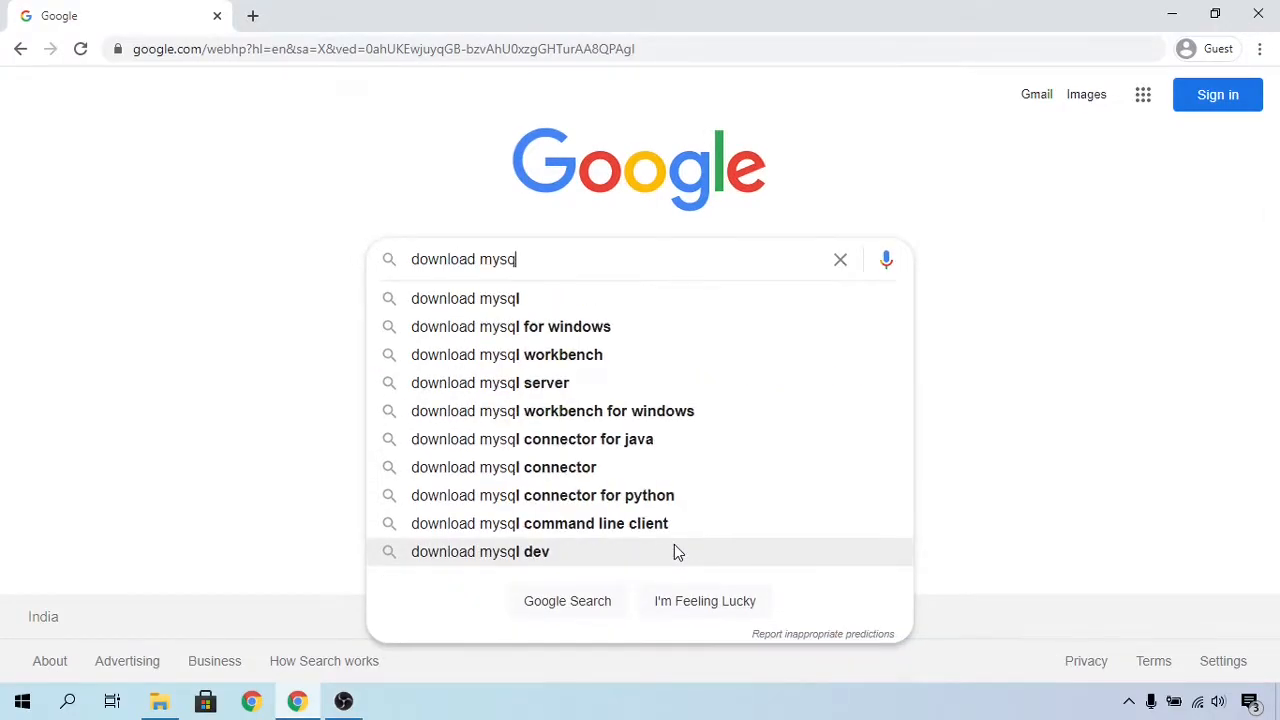
{"action": "key", "text": "Return"}
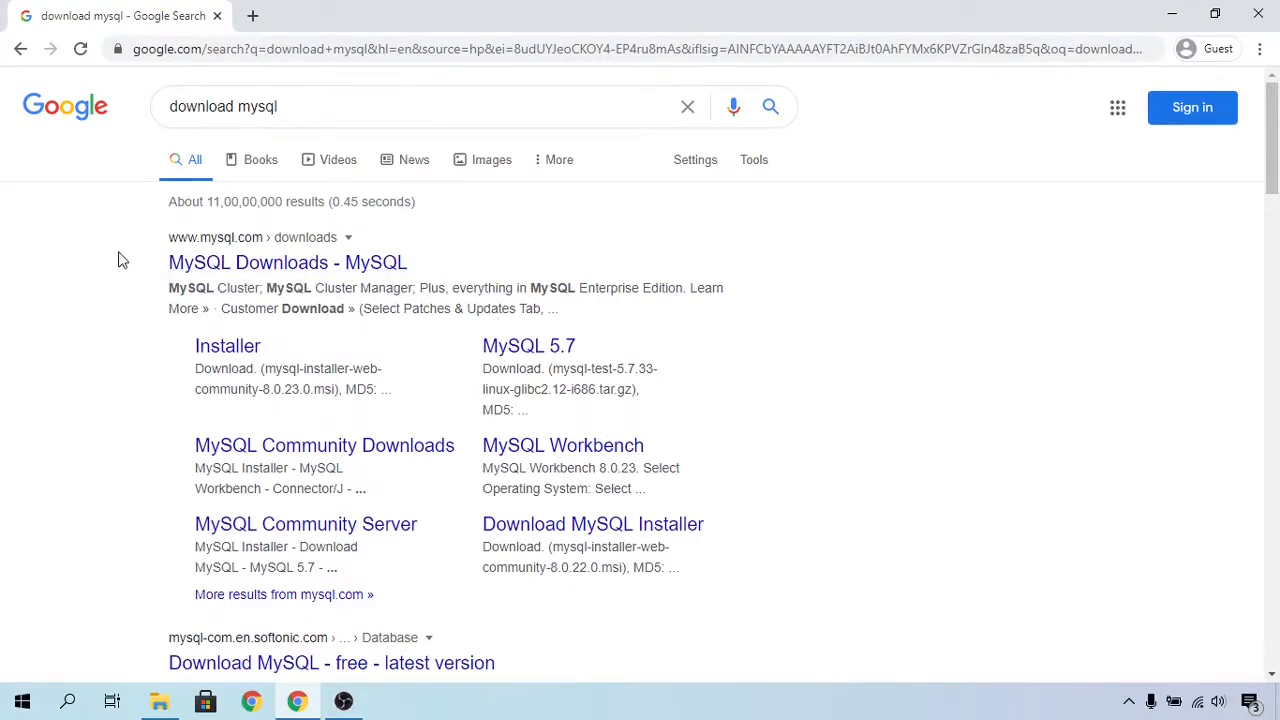
{"action": "left_click", "coordinate": [233, 270]}
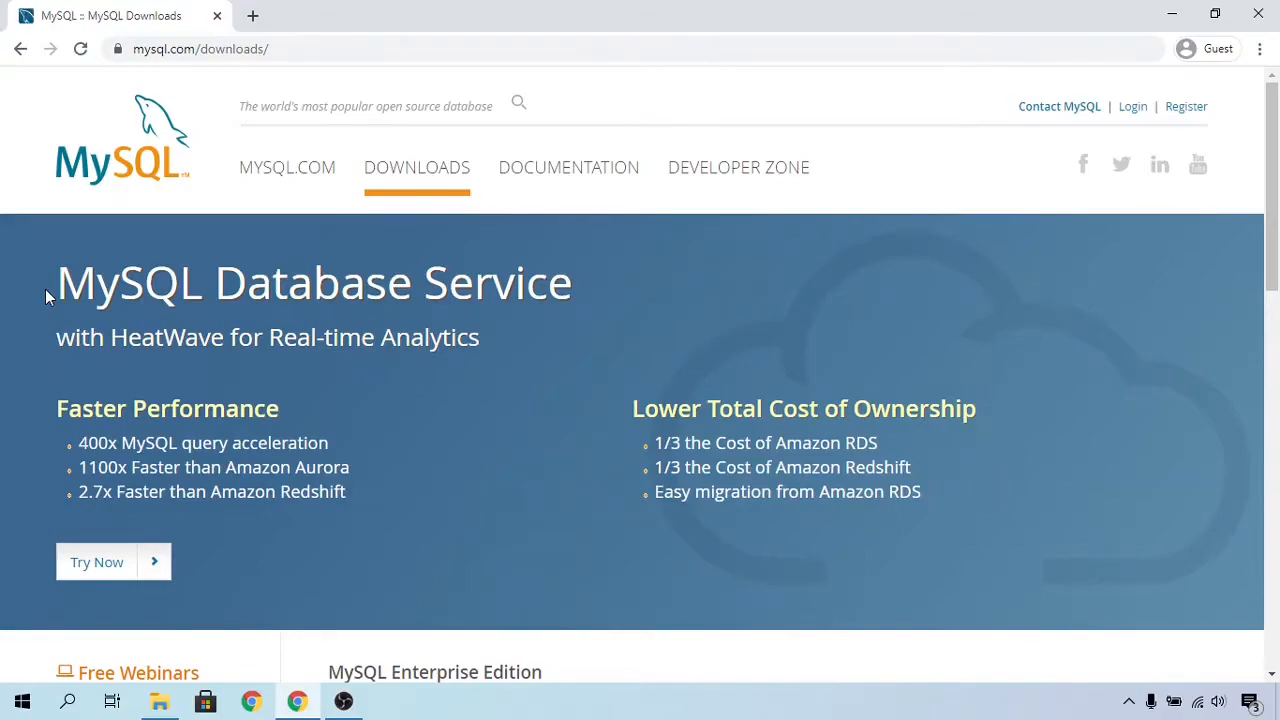
Go to the MySQL Community (GPL) Downloads and open the MySQL Installer for Windows page.
{"action": "left_click", "coordinate": [424, 184]}
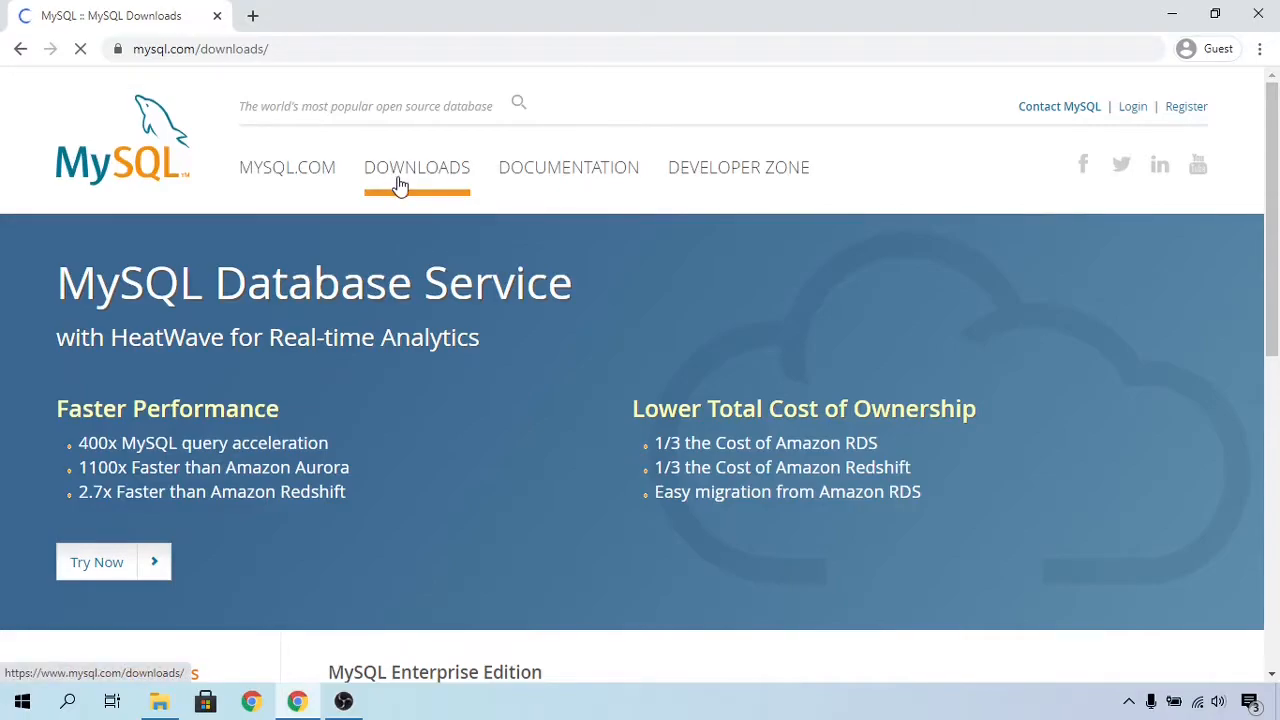
{"action": "scroll", "coordinate": [489, 270], "scroll_direction": "down", "scroll_amount": 6}
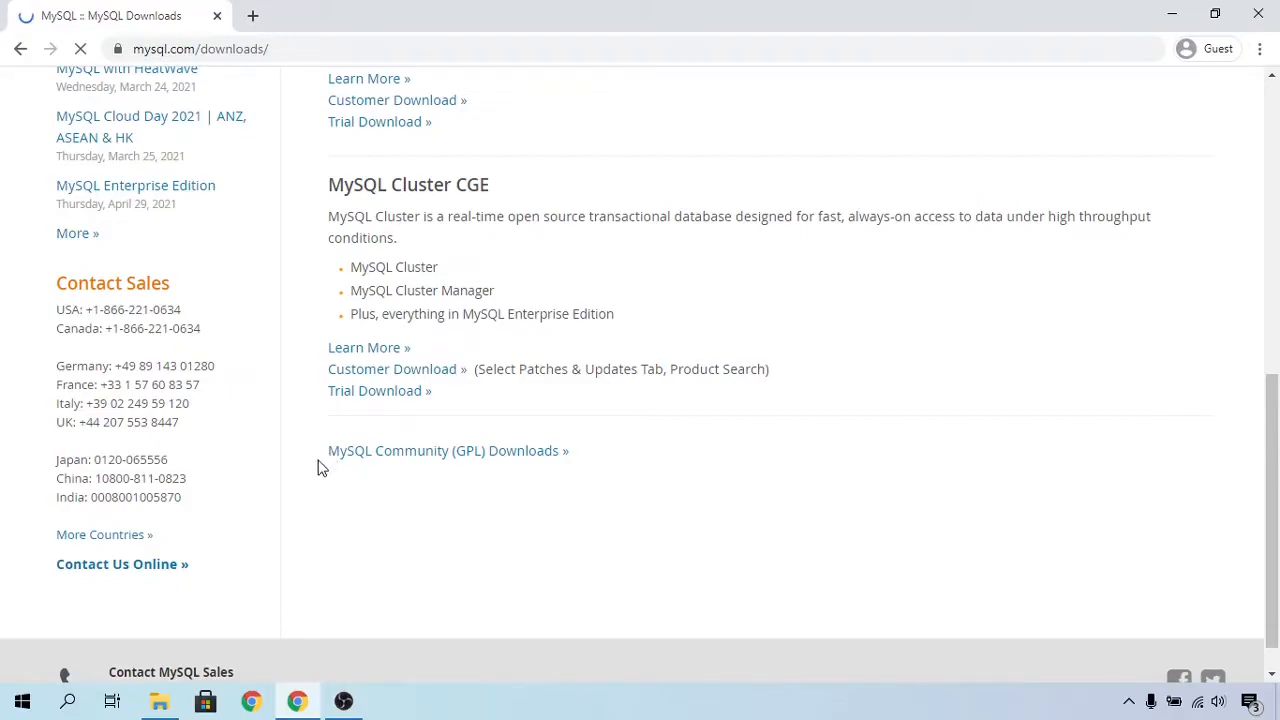
{"action": "left_click", "coordinate": [445, 452]}
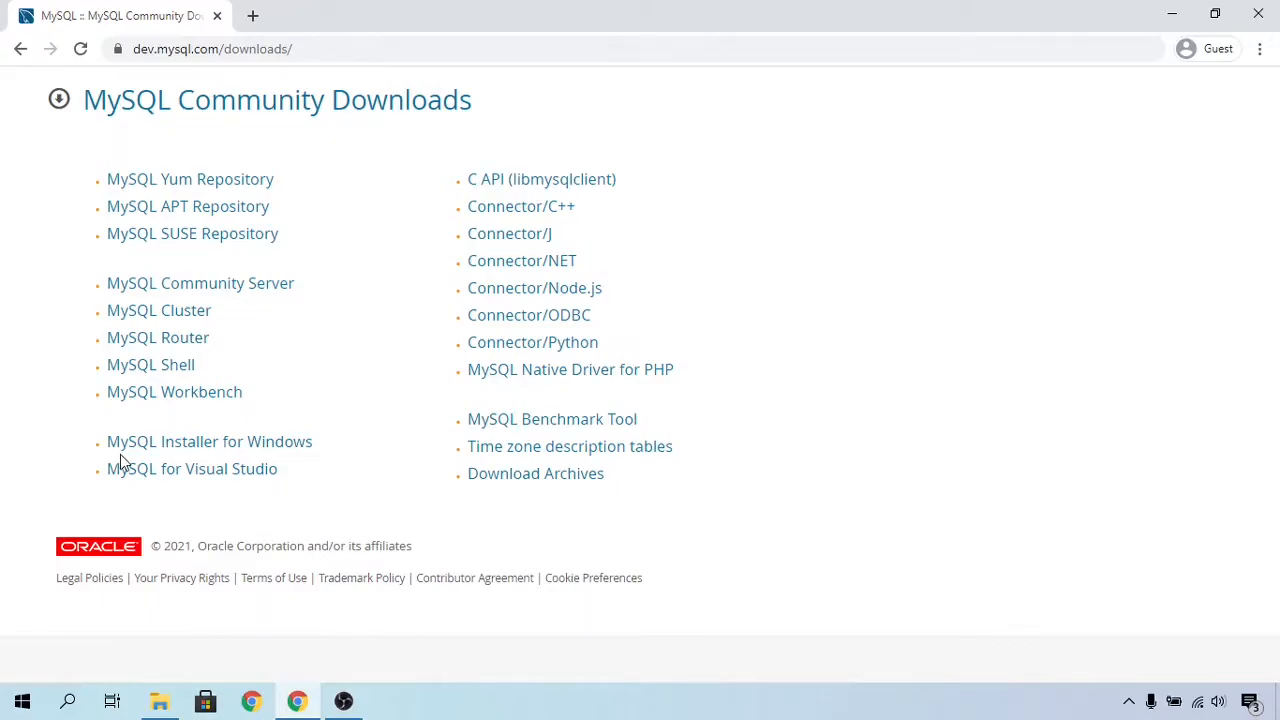
{"action": "left_click", "coordinate": [241, 452]}
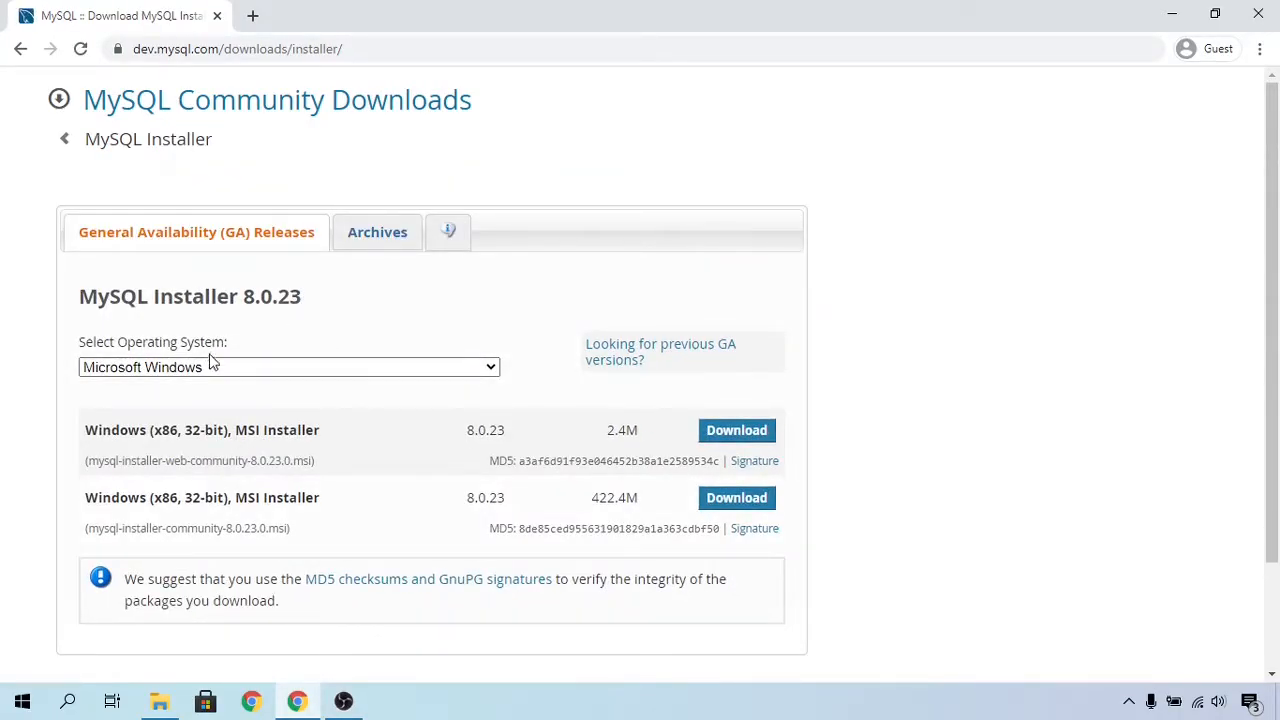
Download the 422.4M mysql-installer-community-8.0.23.0.msi for Microsoft Windows without logging in or signing up.
{"action": "left_click", "coordinate": [97, 369]}
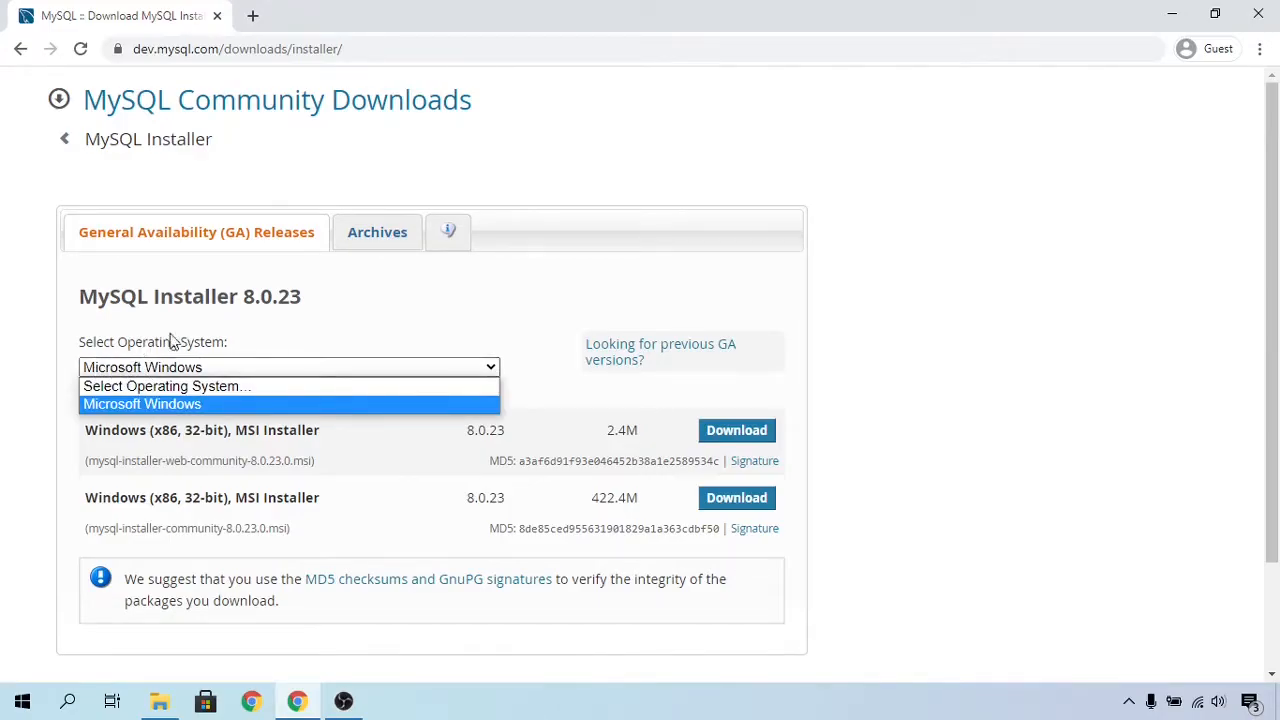
{"action": "left_click", "coordinate": [205, 405]}
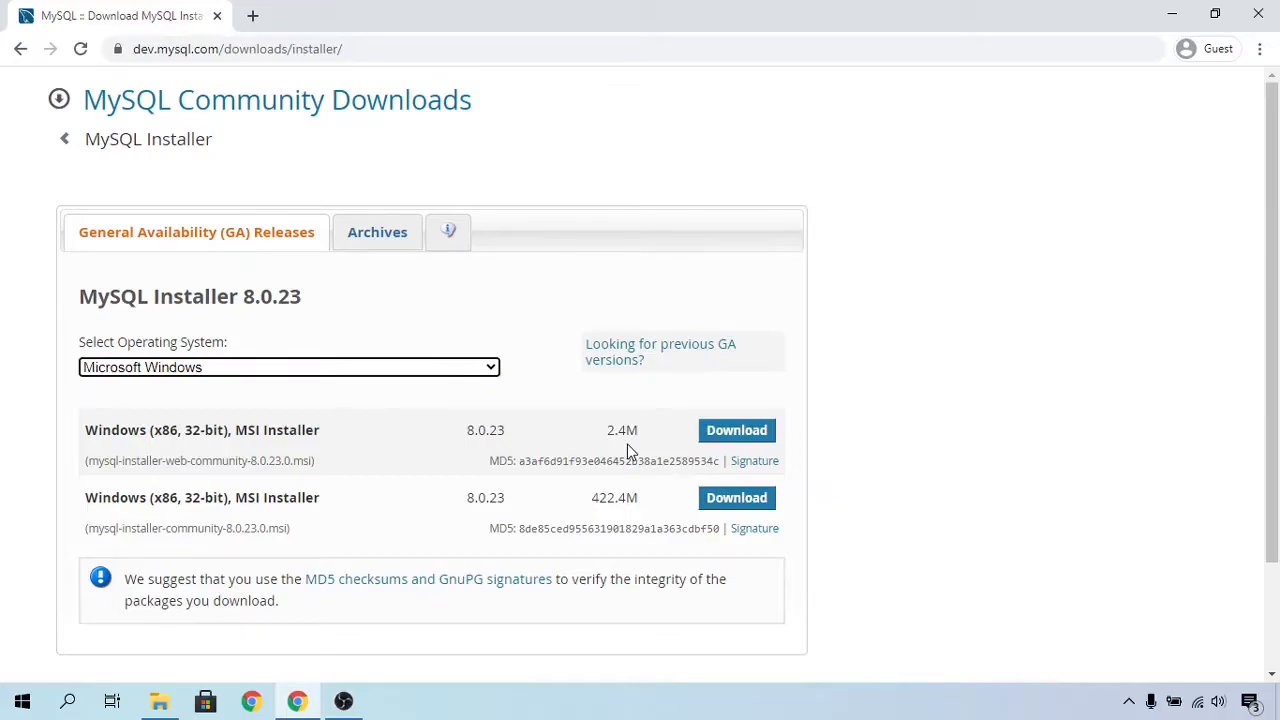
{"action": "left_click", "coordinate": [732, 501]}
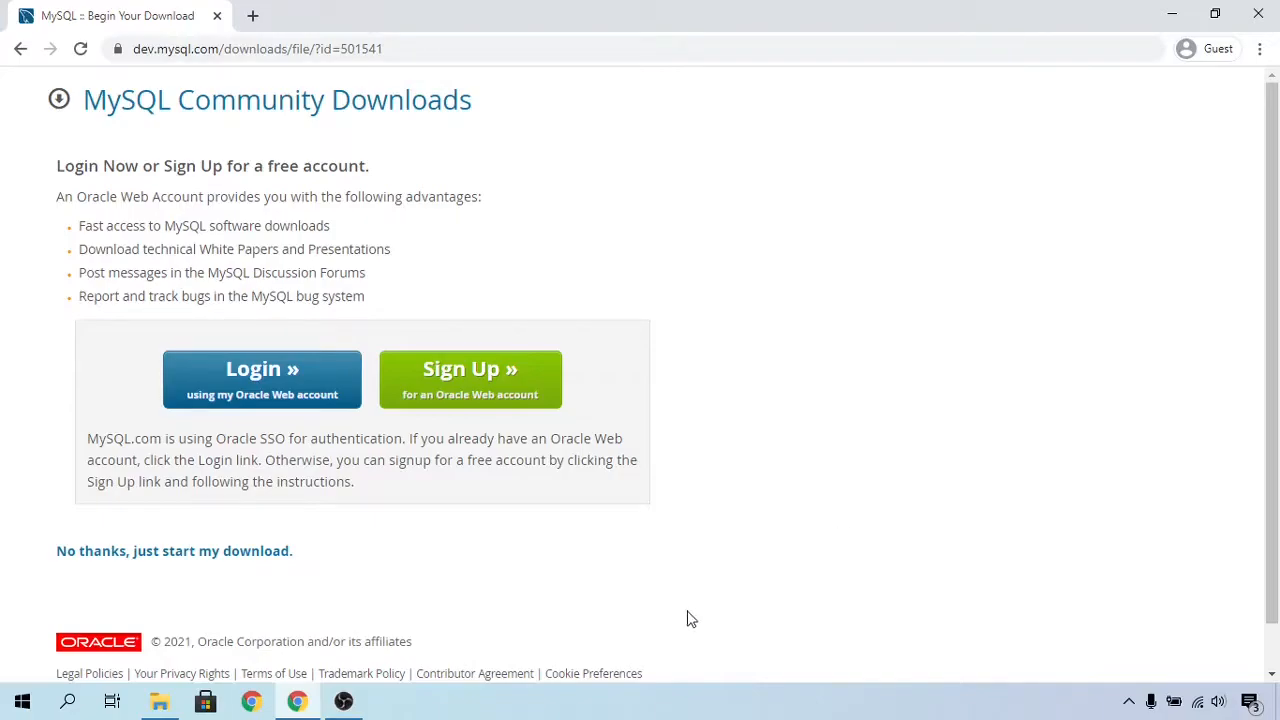
{"action": "left_click", "coordinate": [184, 556]}
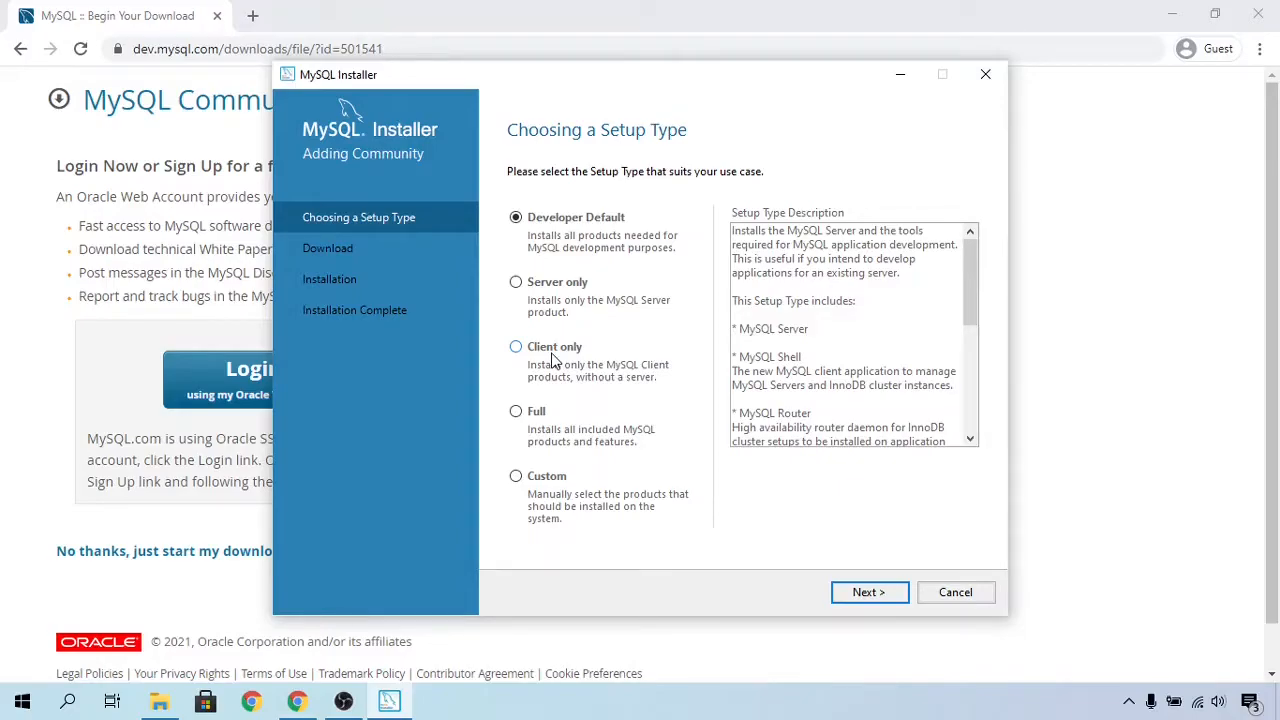
Choose the Full setup type, continue despite the unmet product requirements, and install the listed MySQL products.
{"action": "left_click", "coordinate": [537, 416]}
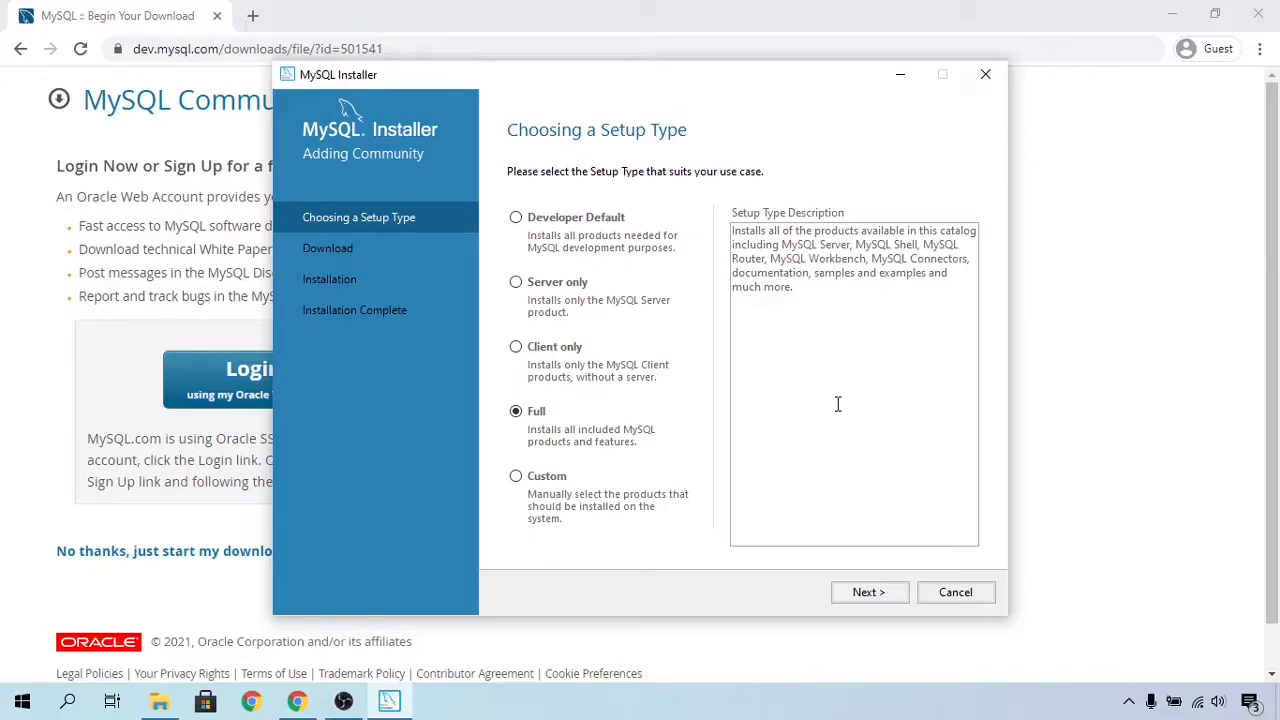
{"action": "left_click", "coordinate": [869, 593]}
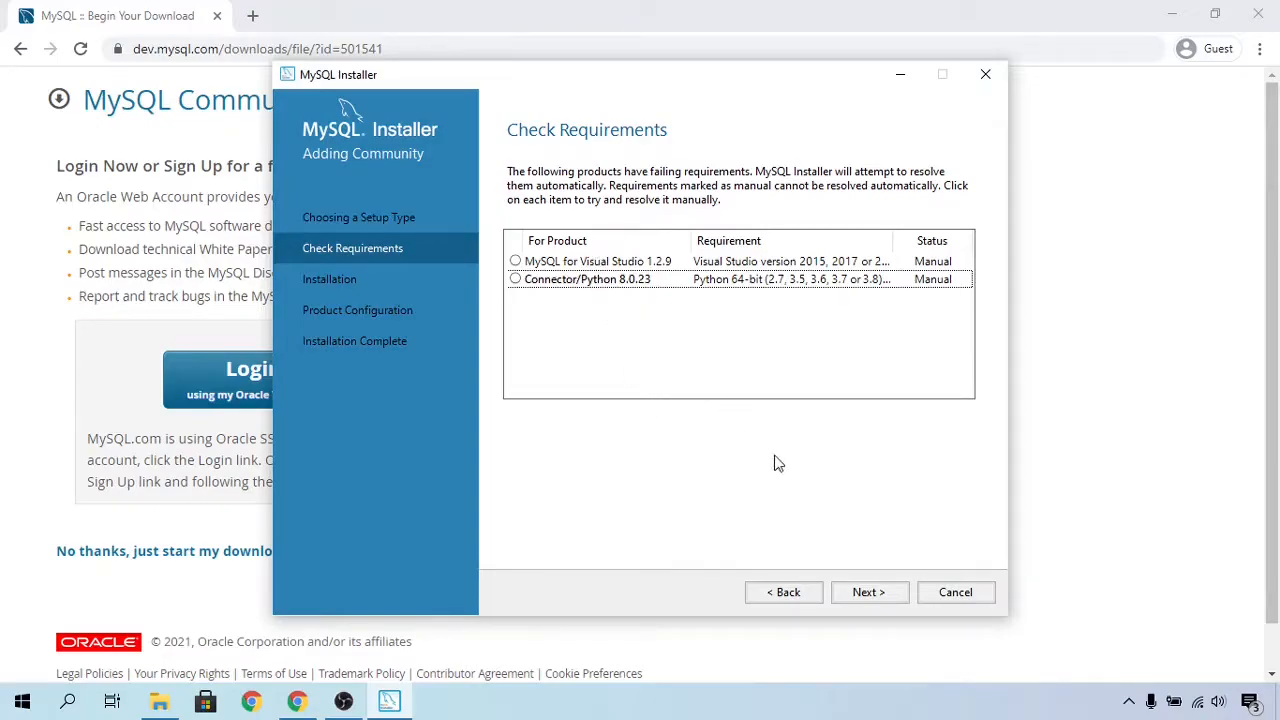
{"action": "left_click", "coordinate": [866, 591]}
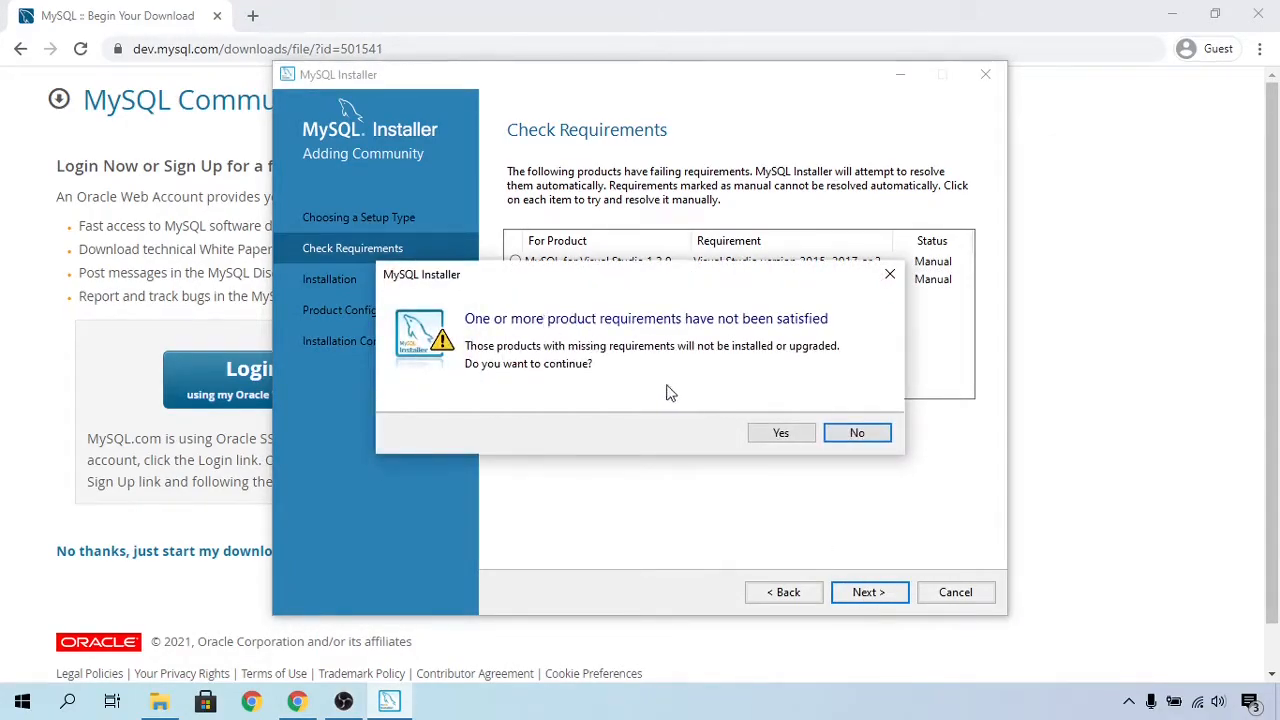
{"action": "left_click", "coordinate": [775, 436]}
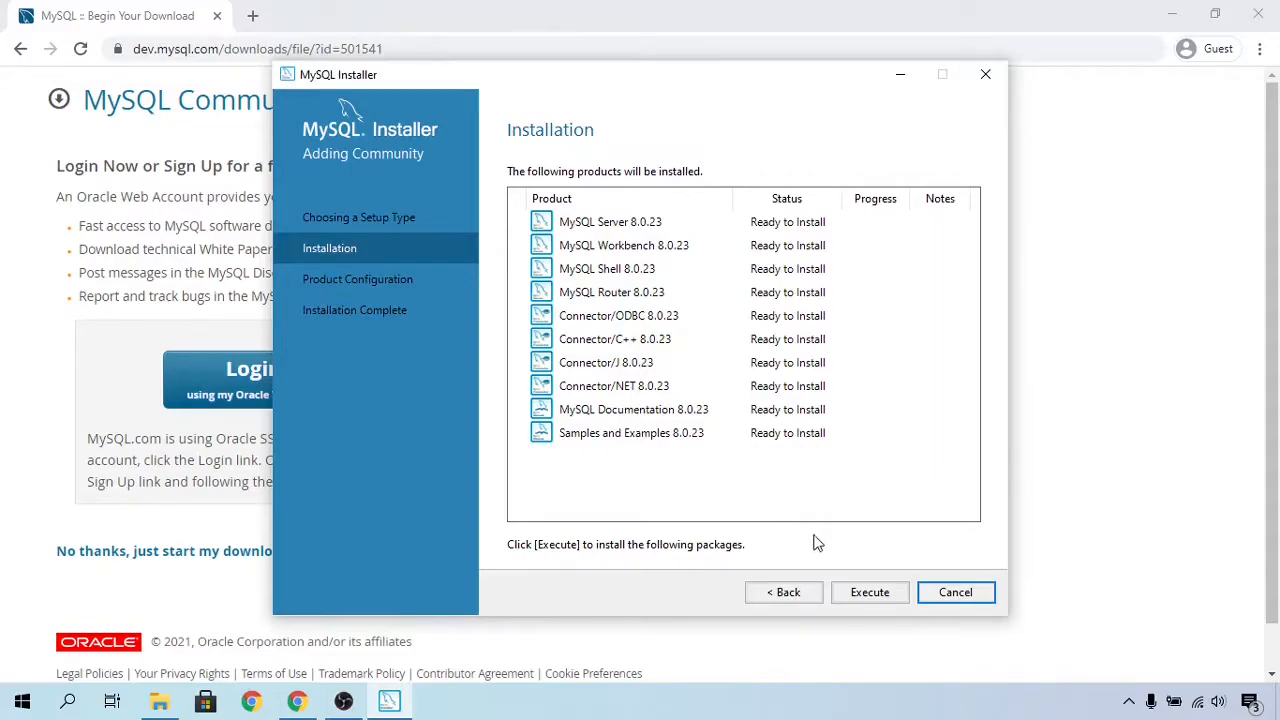
{"action": "left_click", "coordinate": [866, 594]}
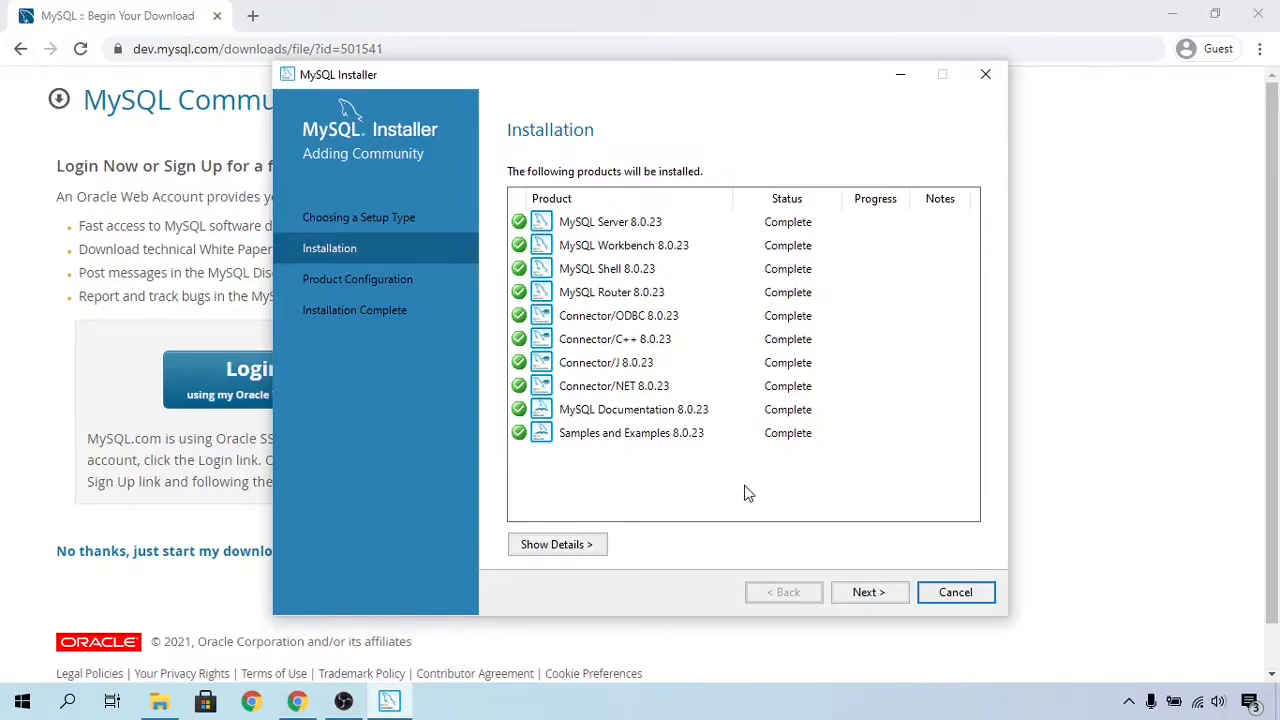
Configure MySQL Server as a Development Computer on TCP/IP port 3306 with strong password encryption for authentication.
{"action": "left_click", "coordinate": [870, 593]}
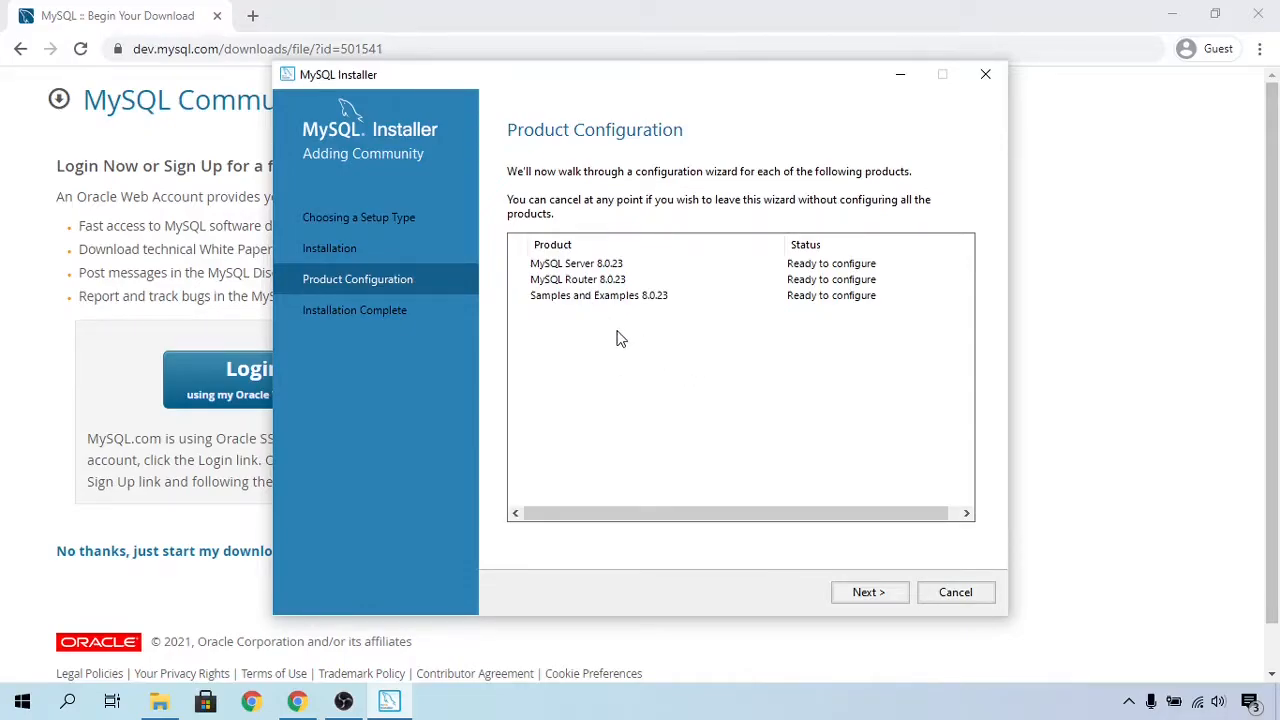
{"action": "left_click", "coordinate": [868, 593]}
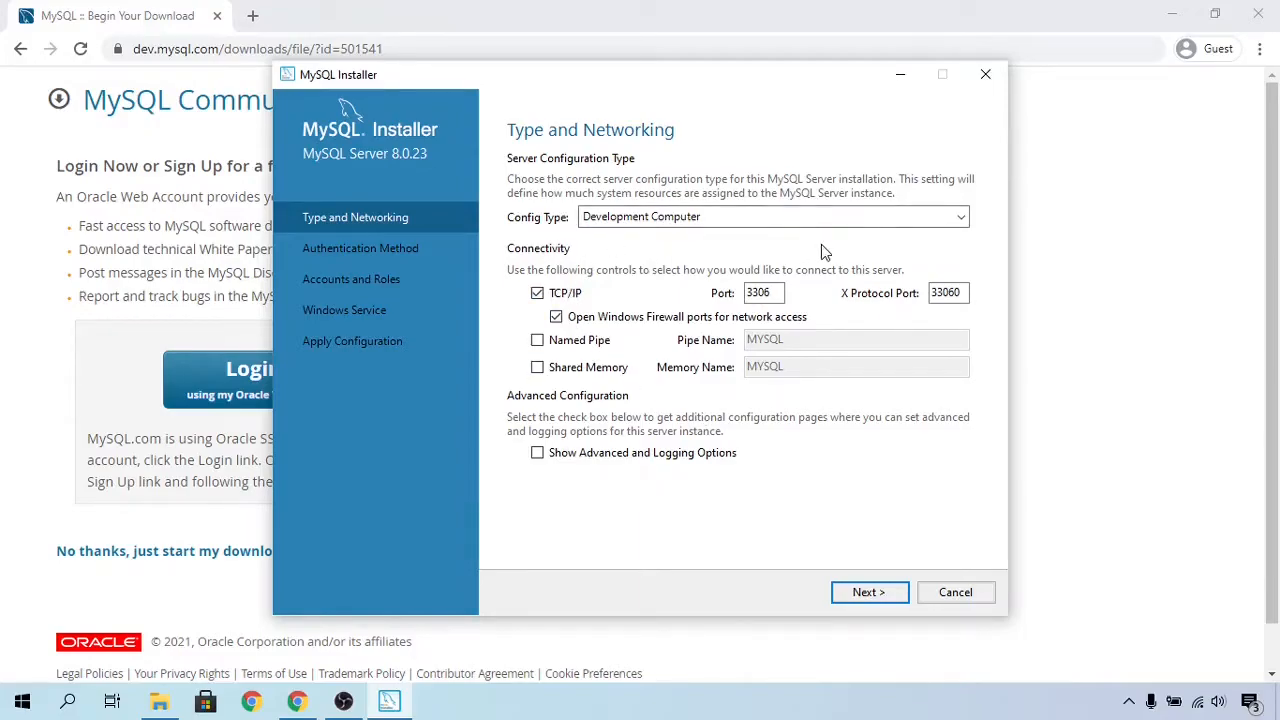
{"action": "left_click", "coordinate": [866, 591]}
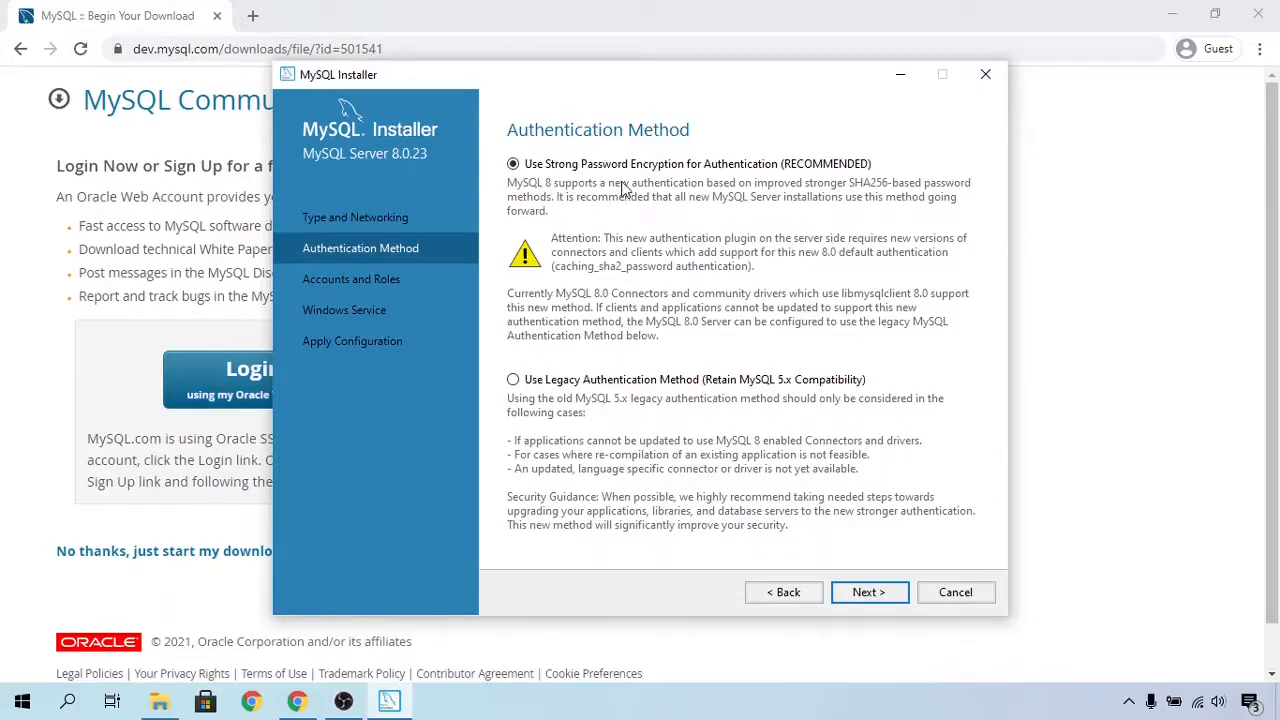
{"action": "left_click", "coordinate": [867, 593]}
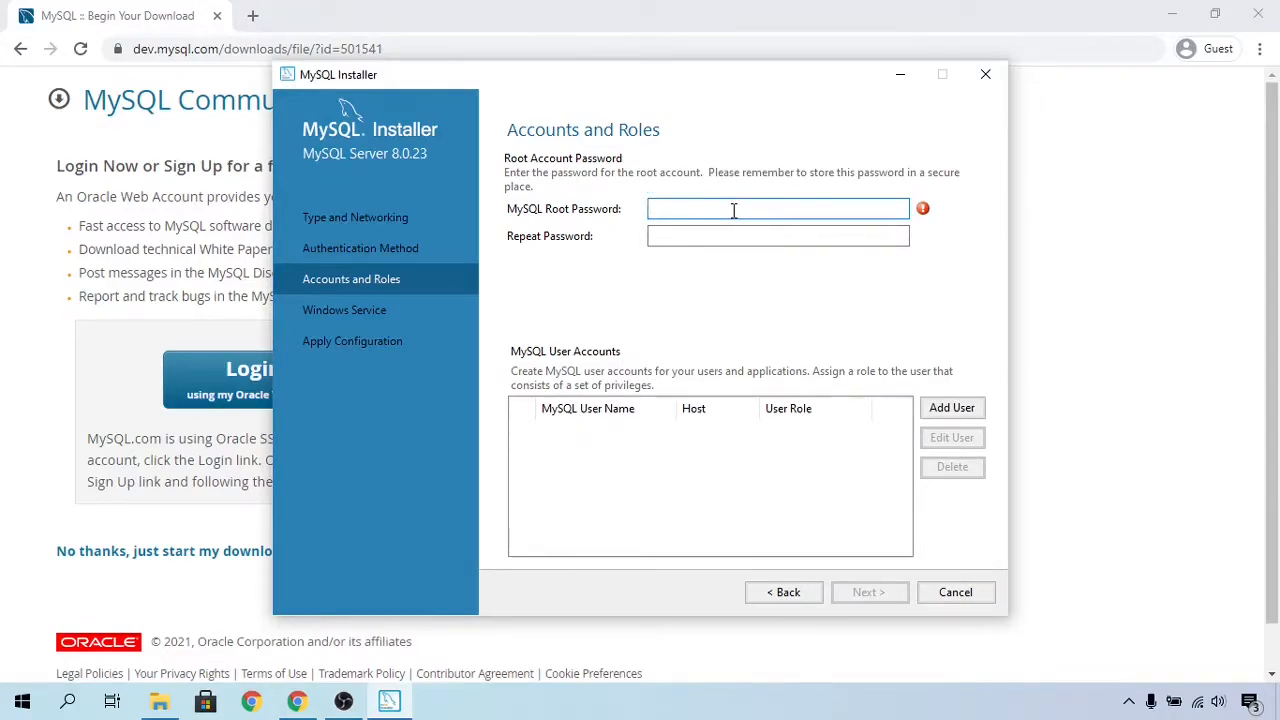
Enter and repeat the MySQL root password and accept the account settings without adding users.
{"action": "type", "text": "root"}
{"action": "left_click", "coordinate": [734, 232]}
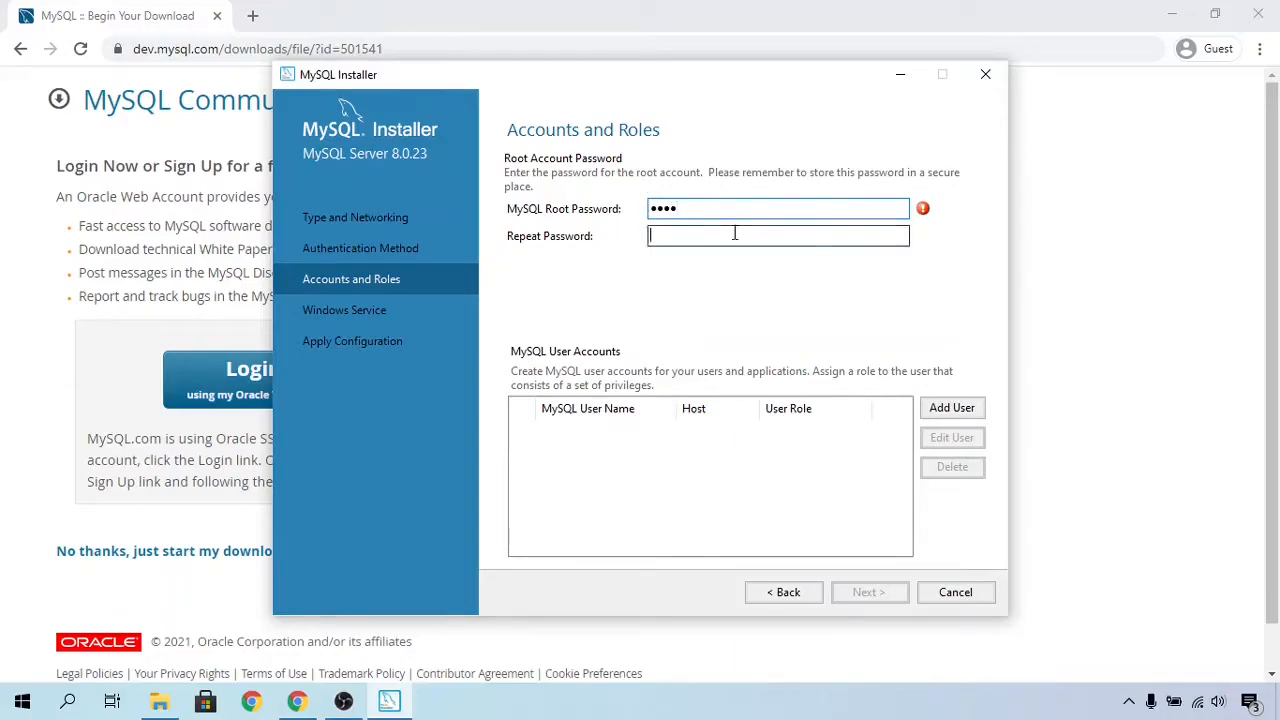
{"action": "type", "text": "root"}
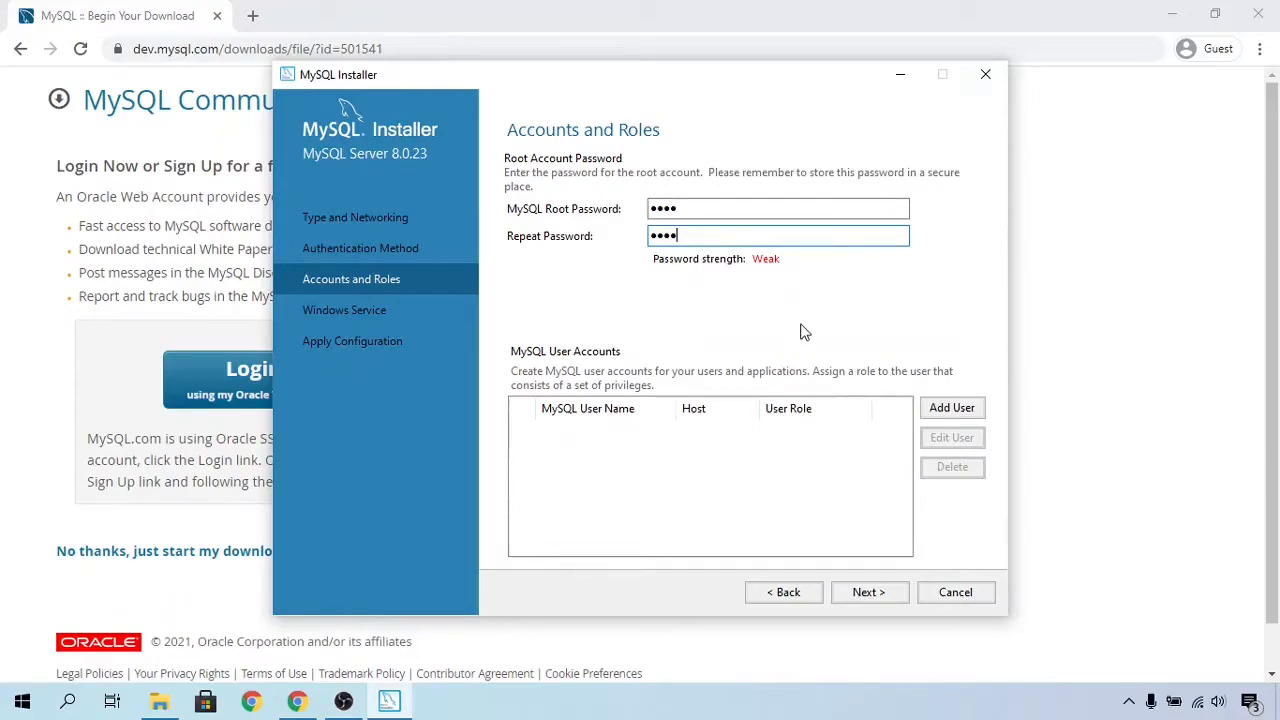
{"action": "left_click", "coordinate": [862, 592]}
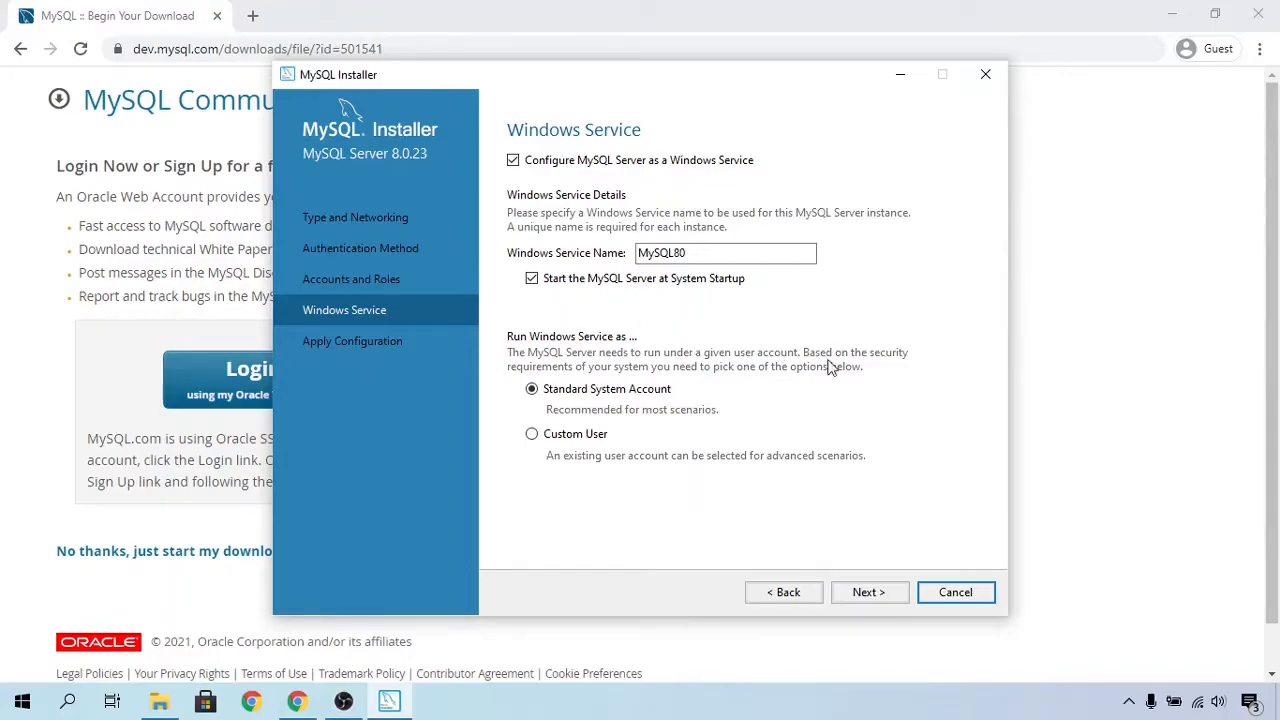
Apply the MySQL Server configuration with the default MySQL80 Windows service, and finish the MySQL Router configuration without InnoDB cluster bootstrapping.
{"action": "left_click", "coordinate": [868, 594]}
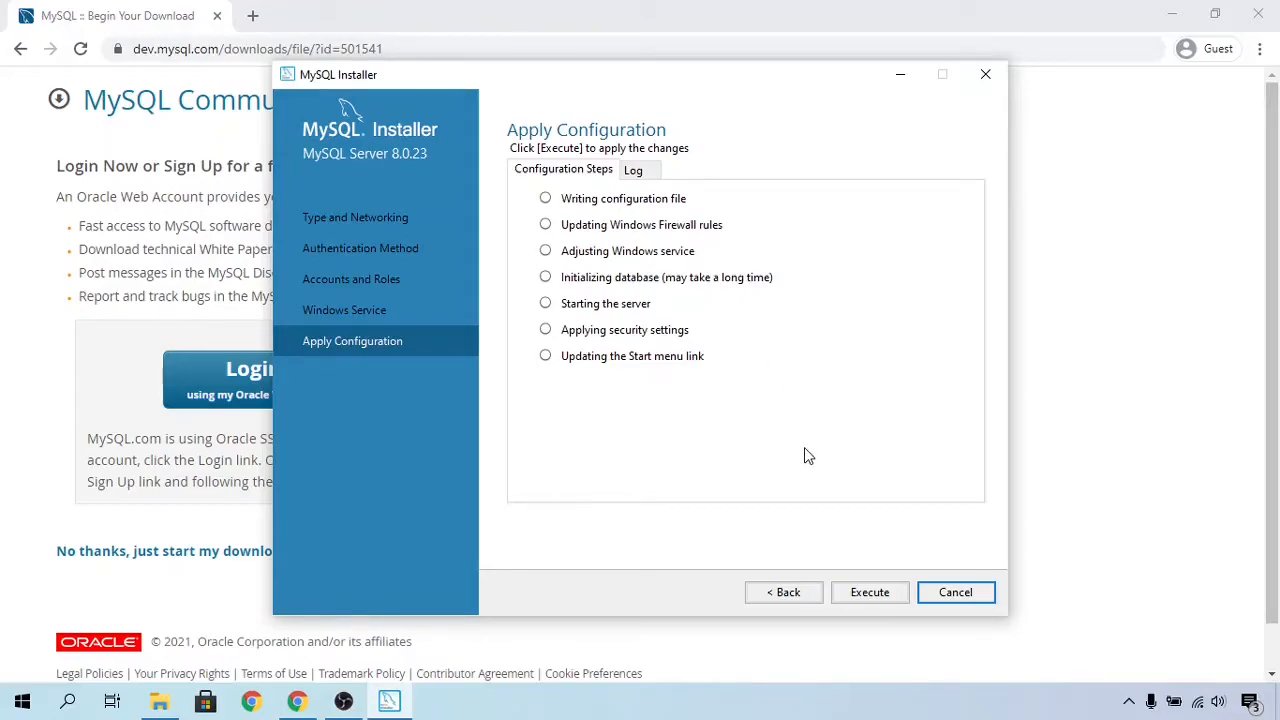
{"action": "left_click", "coordinate": [874, 598]}
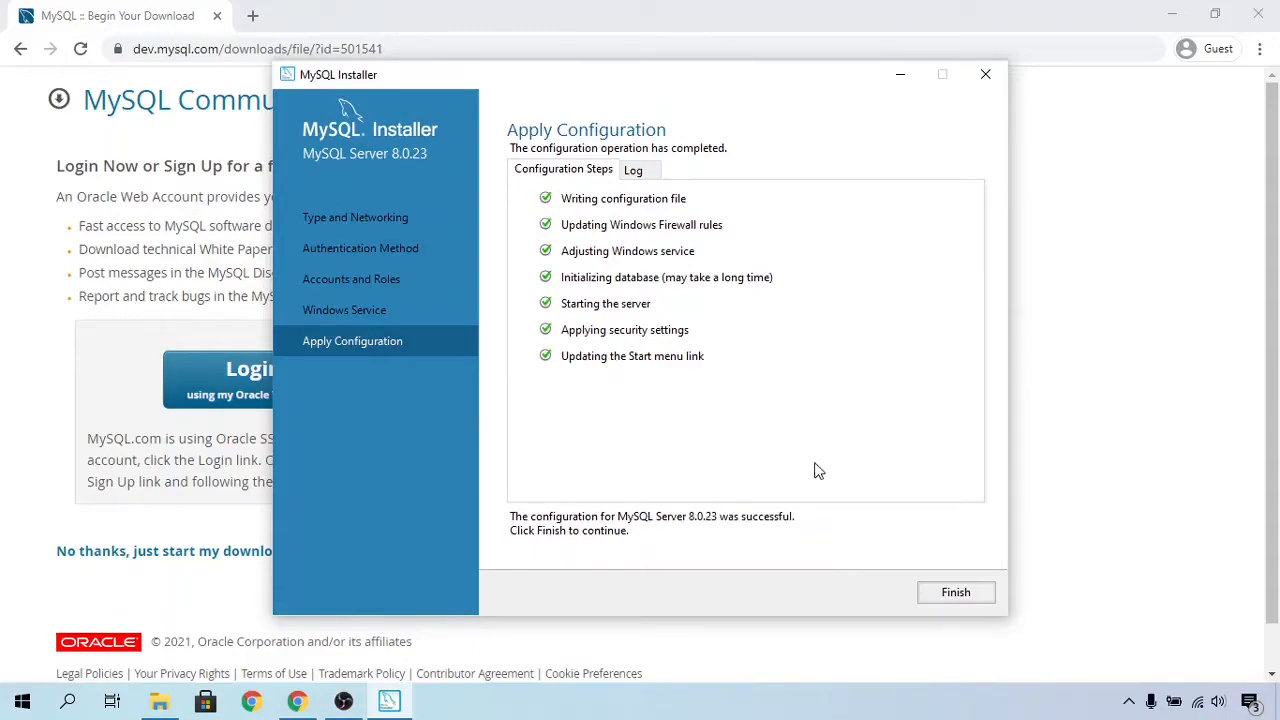
{"action": "left_click", "coordinate": [953, 594]}
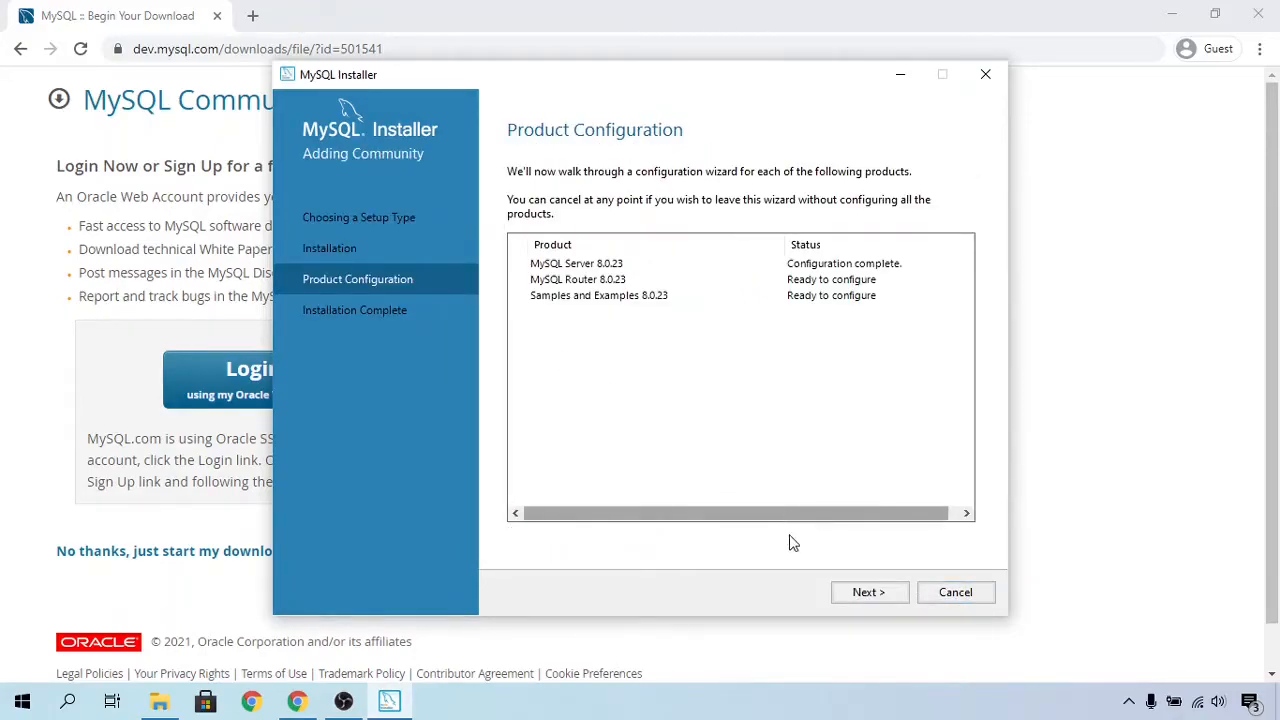
{"action": "left_click", "coordinate": [867, 593]}
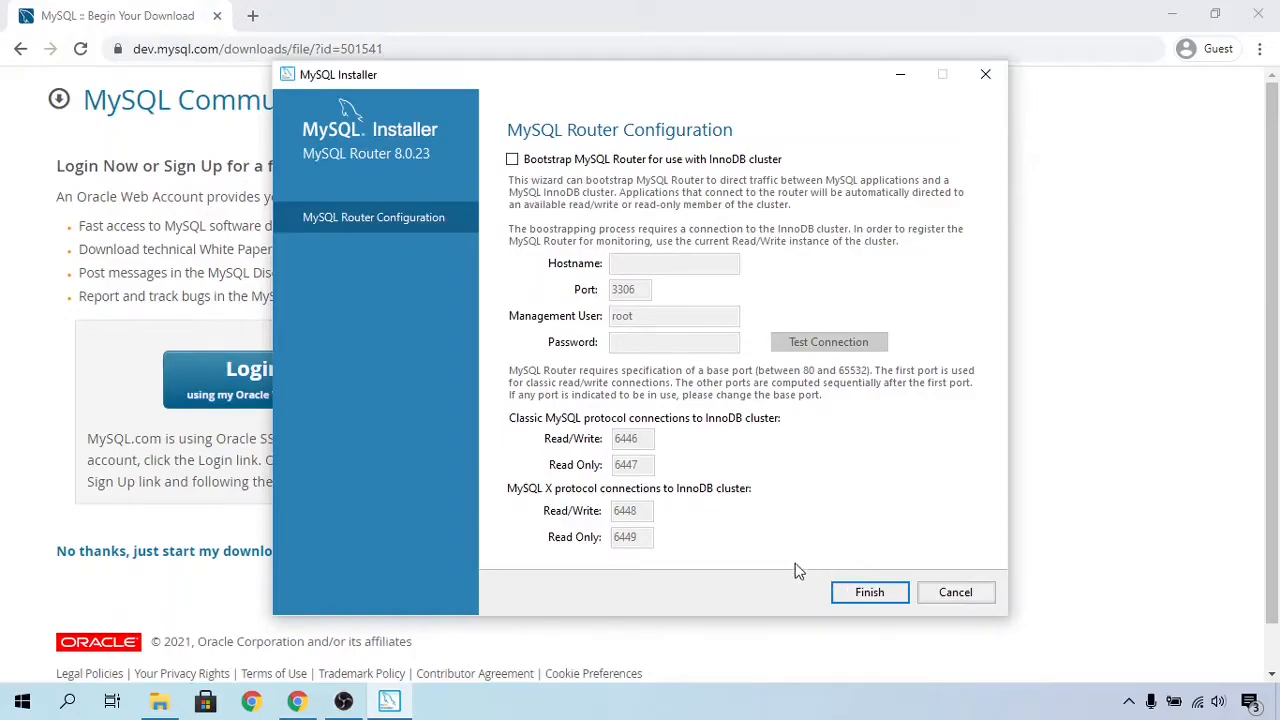
{"action": "left_click", "coordinate": [872, 600]}
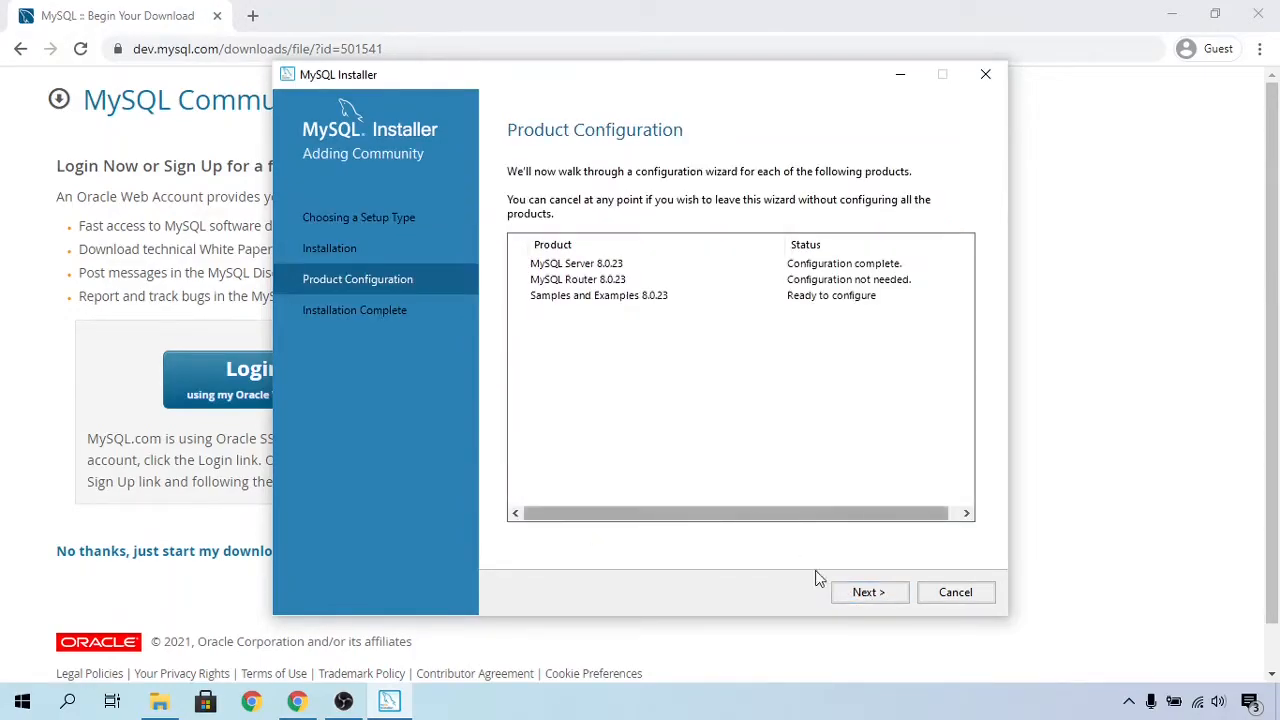
Enter the root account's password, check the connection to MySQL Server 8.0.23, and apply the Samples and Examples configuration.
{"action": "left_click", "coordinate": [870, 592]}
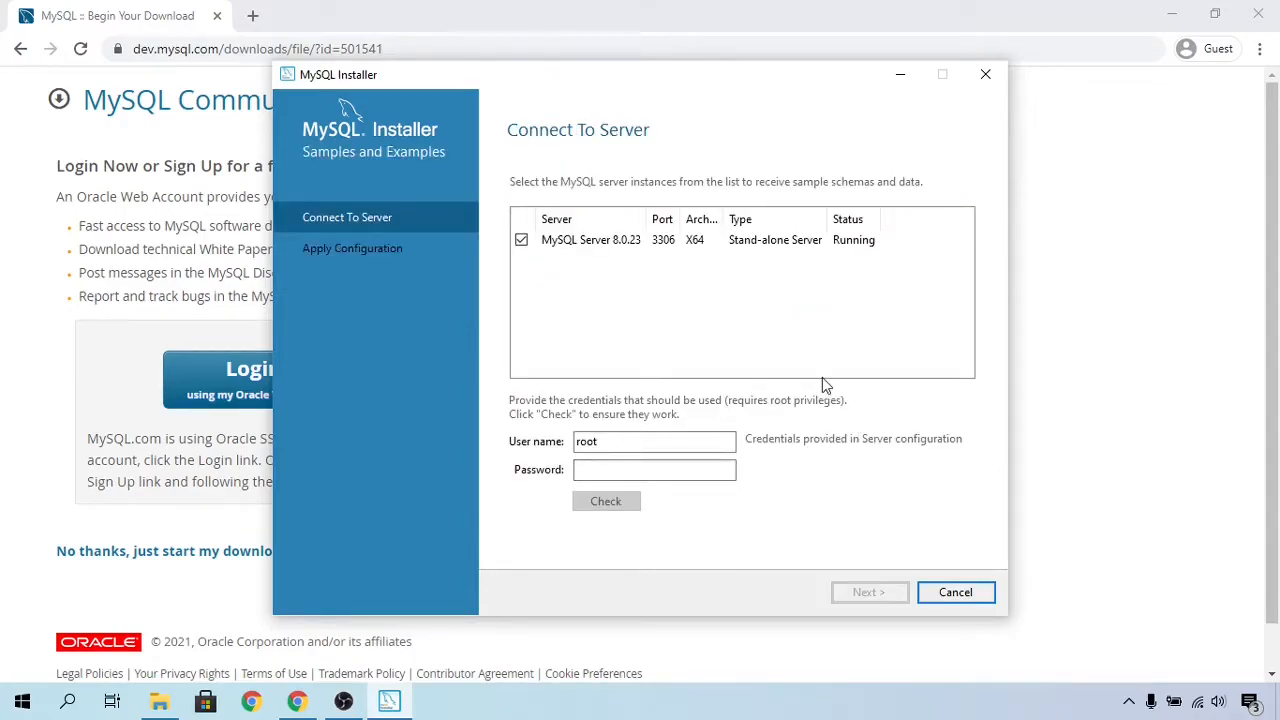
{"action": "left_click", "coordinate": [688, 468]}
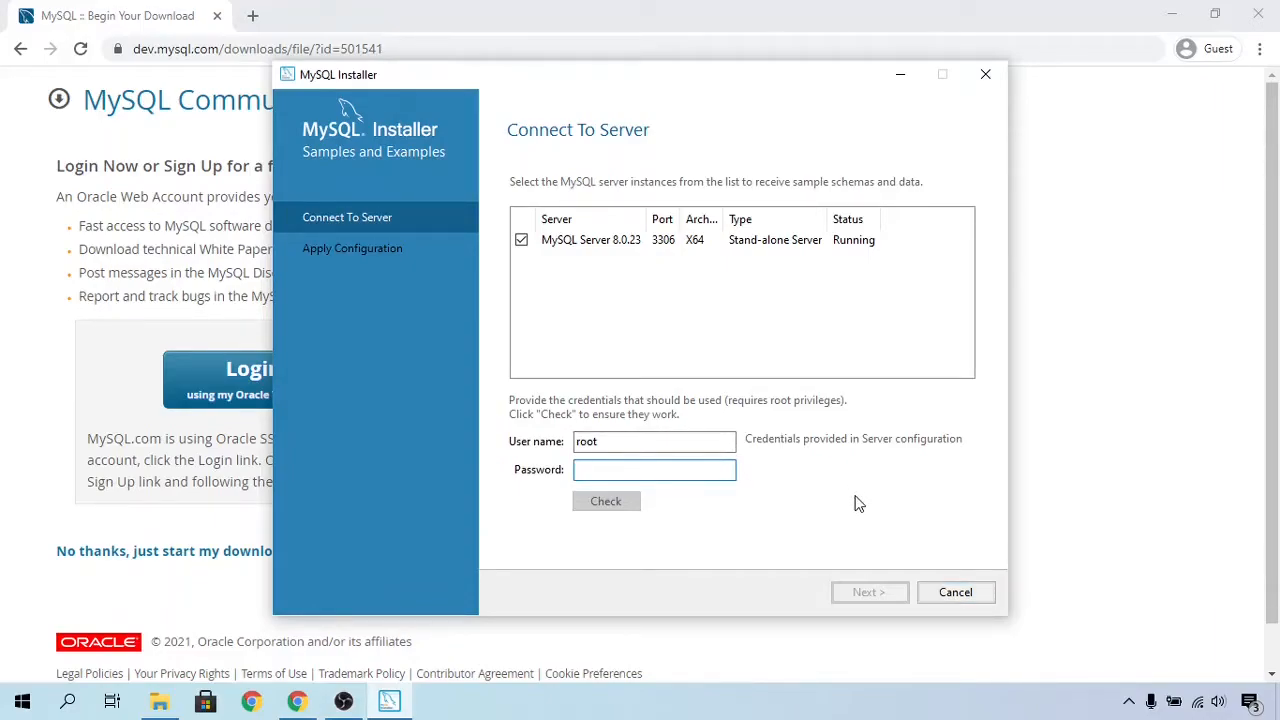
{"action": "type", "text": "root"}
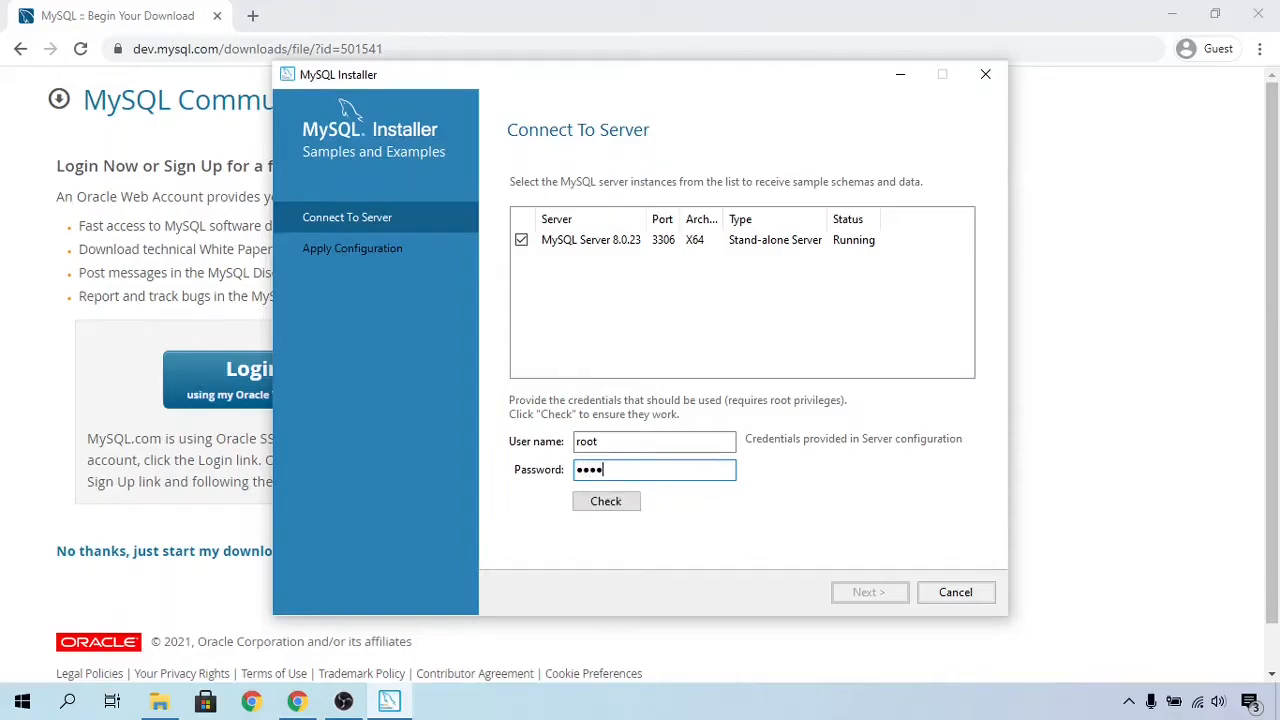
{"action": "left_click", "coordinate": [603, 505]}
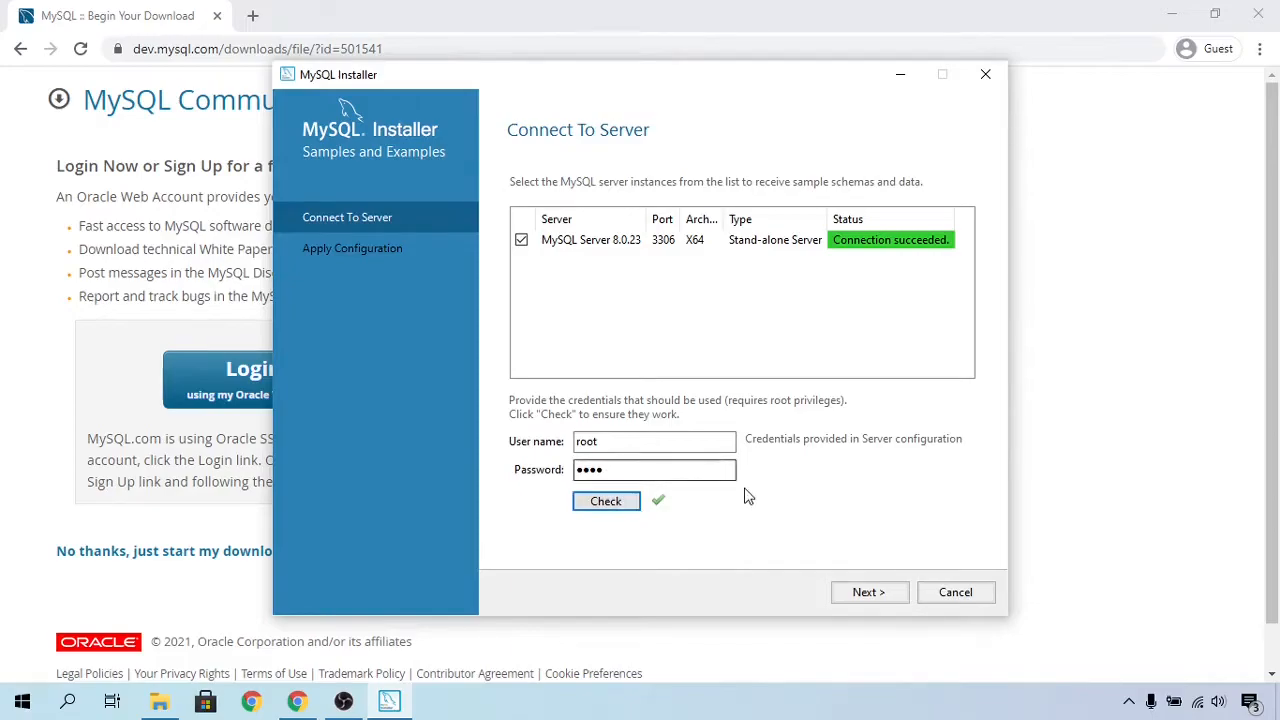
{"action": "left_click", "coordinate": [868, 593]}
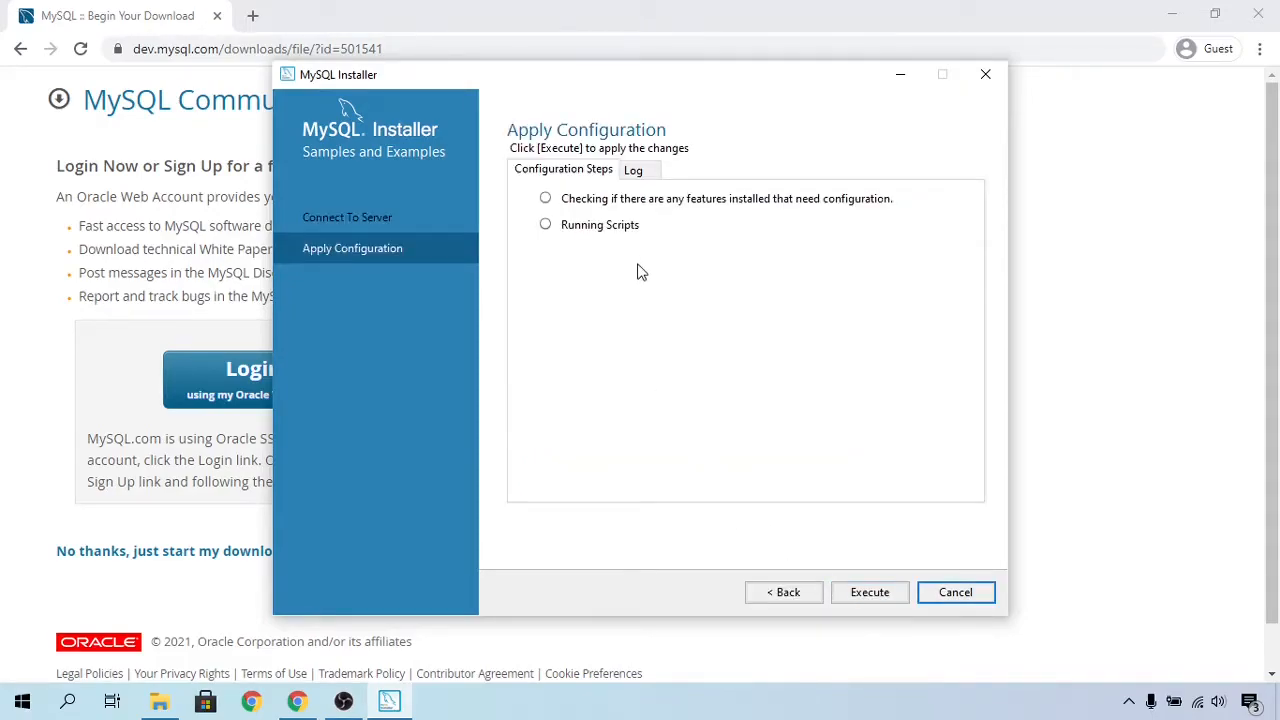
{"action": "left_click", "coordinate": [866, 596]}
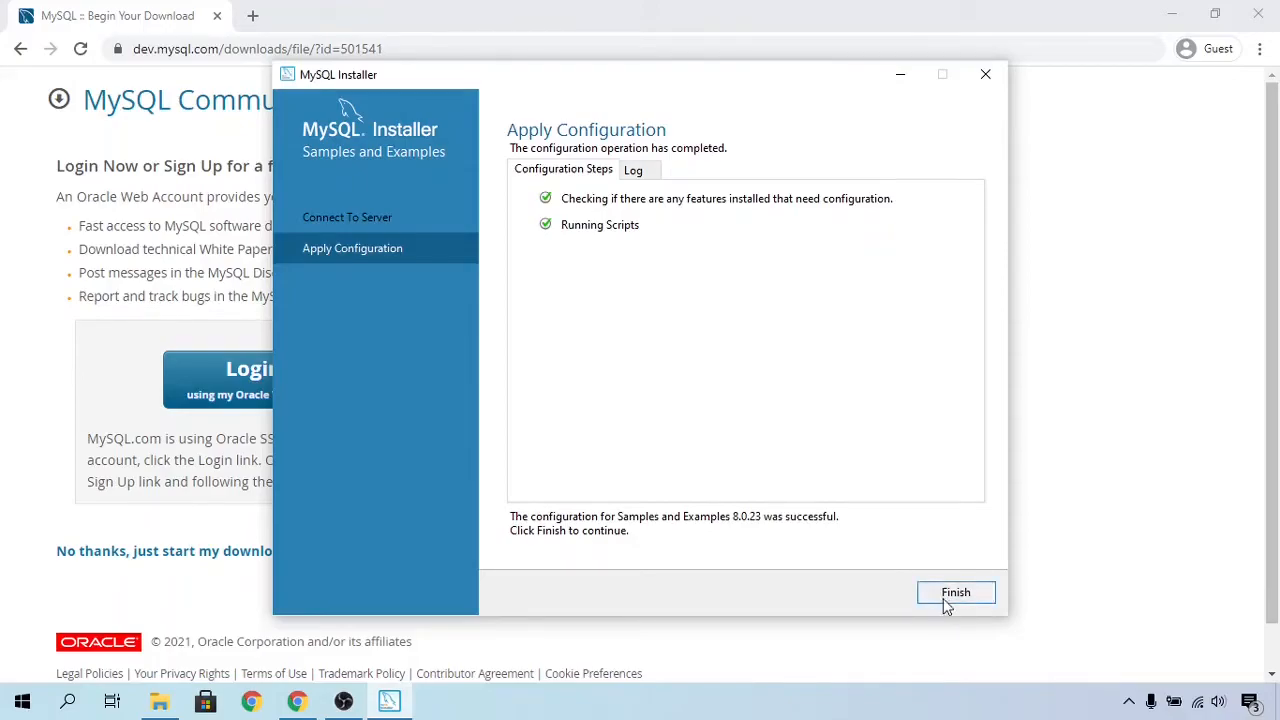
Finish the Samples and Examples configuration and complete the installation, with MySQL Workbench and MySQL Shell set to start after setup.
{"action": "left_click", "coordinate": [968, 600]}
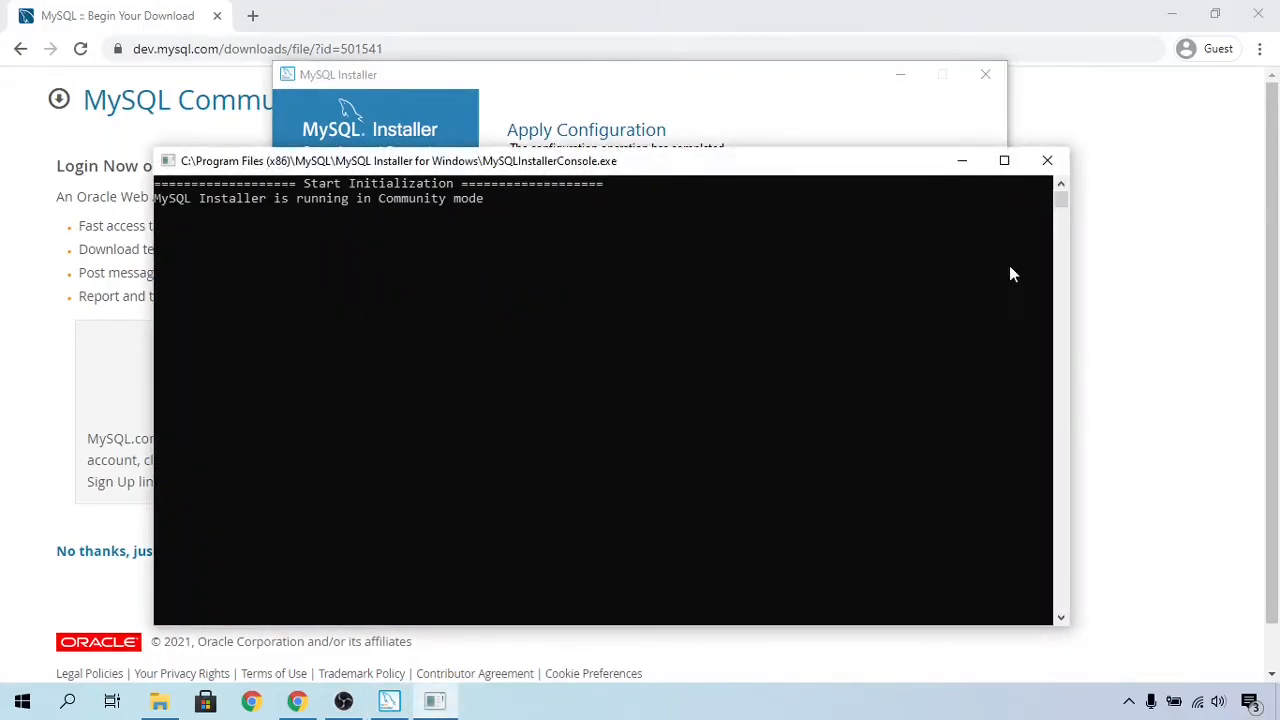
{"action": "left_click_drag", "start_coordinate": [783, 180], "coordinate": [877, 203]}
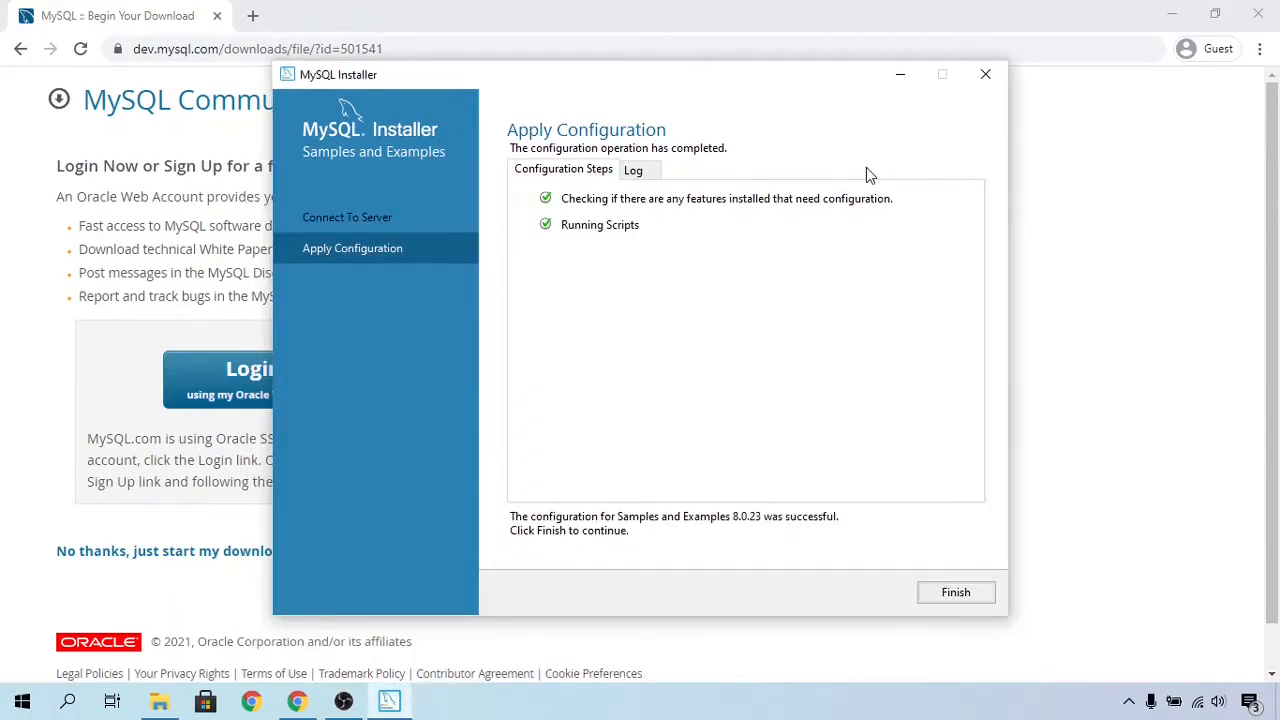
{"action": "left_click", "coordinate": [988, 596]}
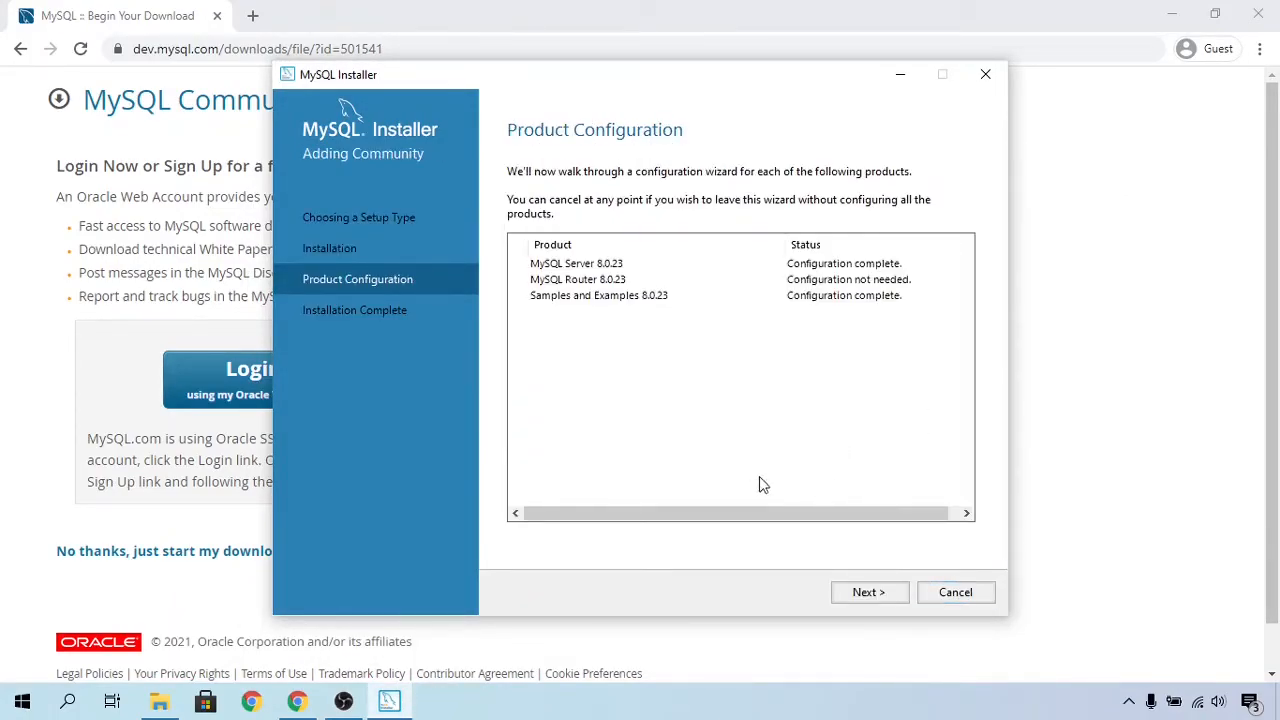
{"action": "left_click", "coordinate": [871, 597]}
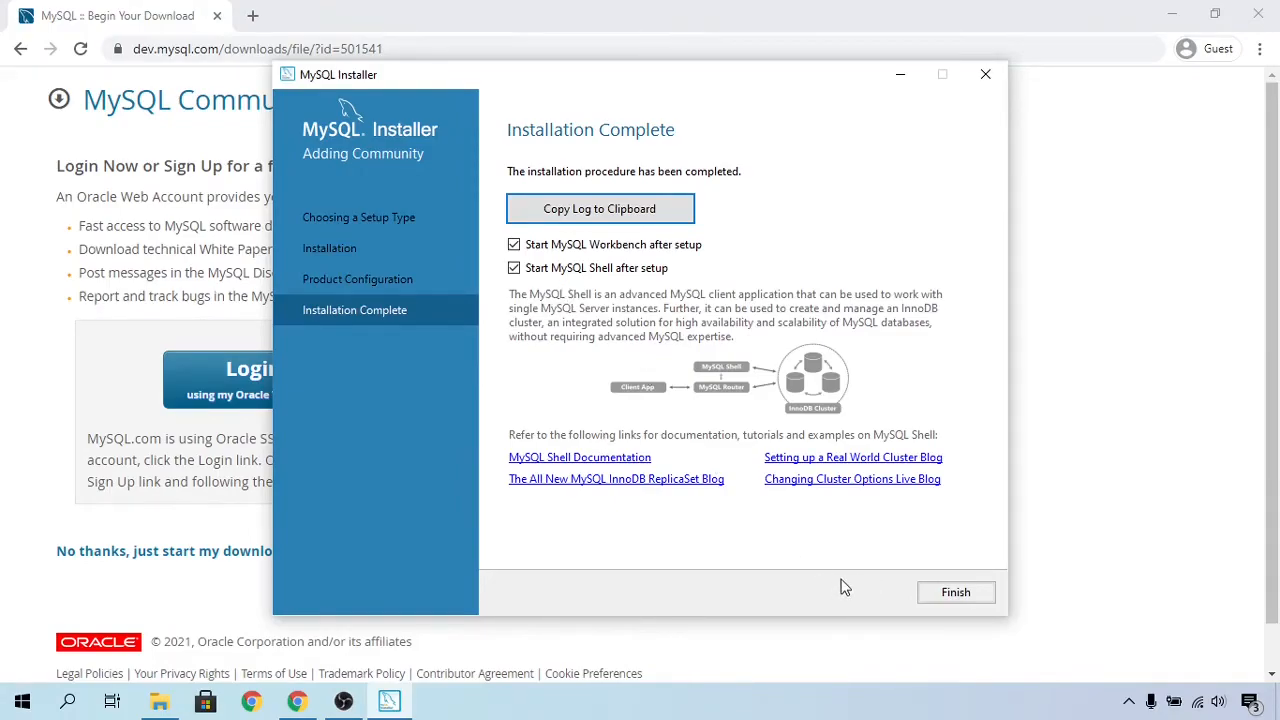
{"action": "left_click", "coordinate": [968, 592]}
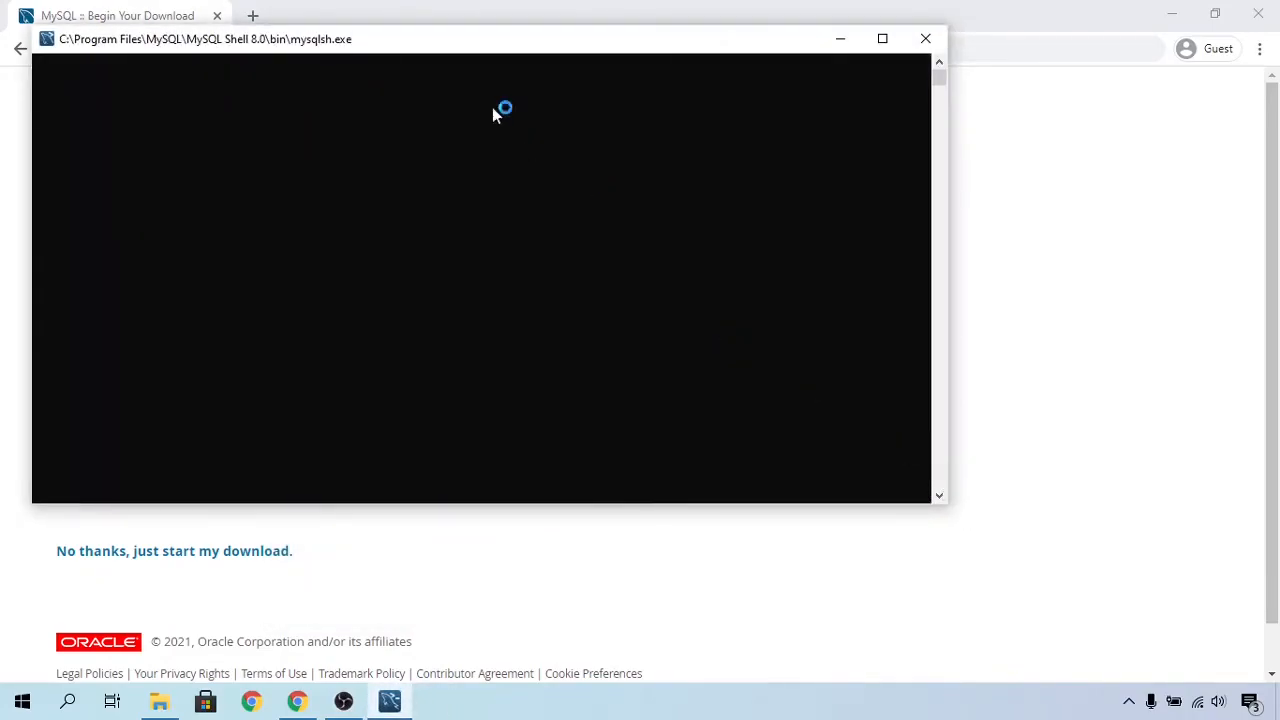
Reposition the newly started MySQL Shell and MySQL Workbench windows, and close MySQL Workbench.
{"action": "left_click_drag", "start_coordinate": [450, 46], "coordinate": [688, 166]}
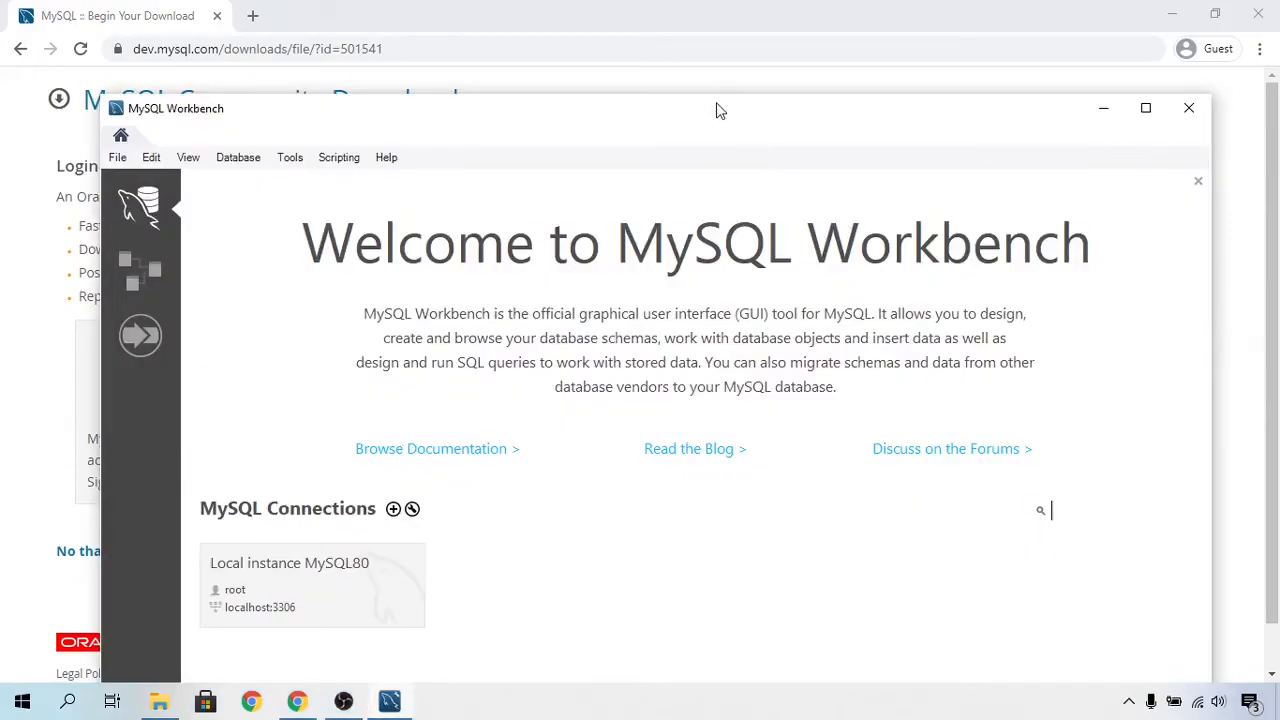
{"action": "left_click_drag", "start_coordinate": [716, 110], "coordinate": [723, 73]}
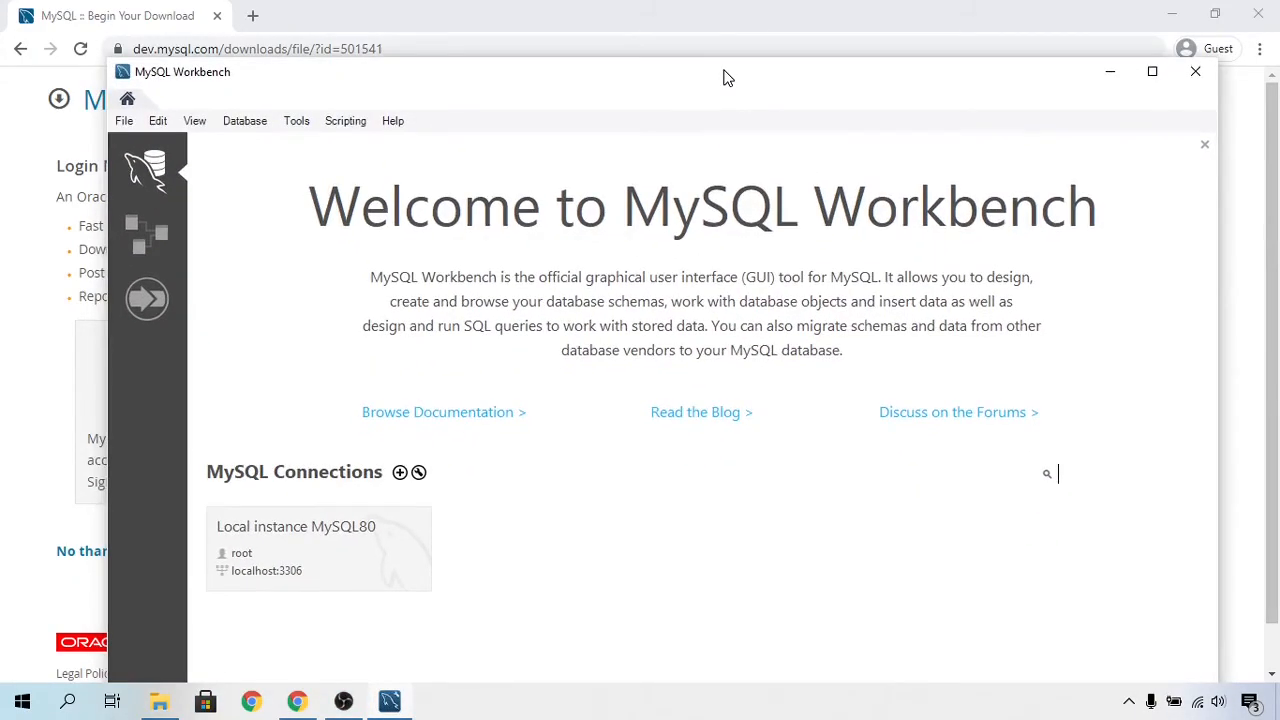
{"action": "left_click", "coordinate": [1196, 73]}
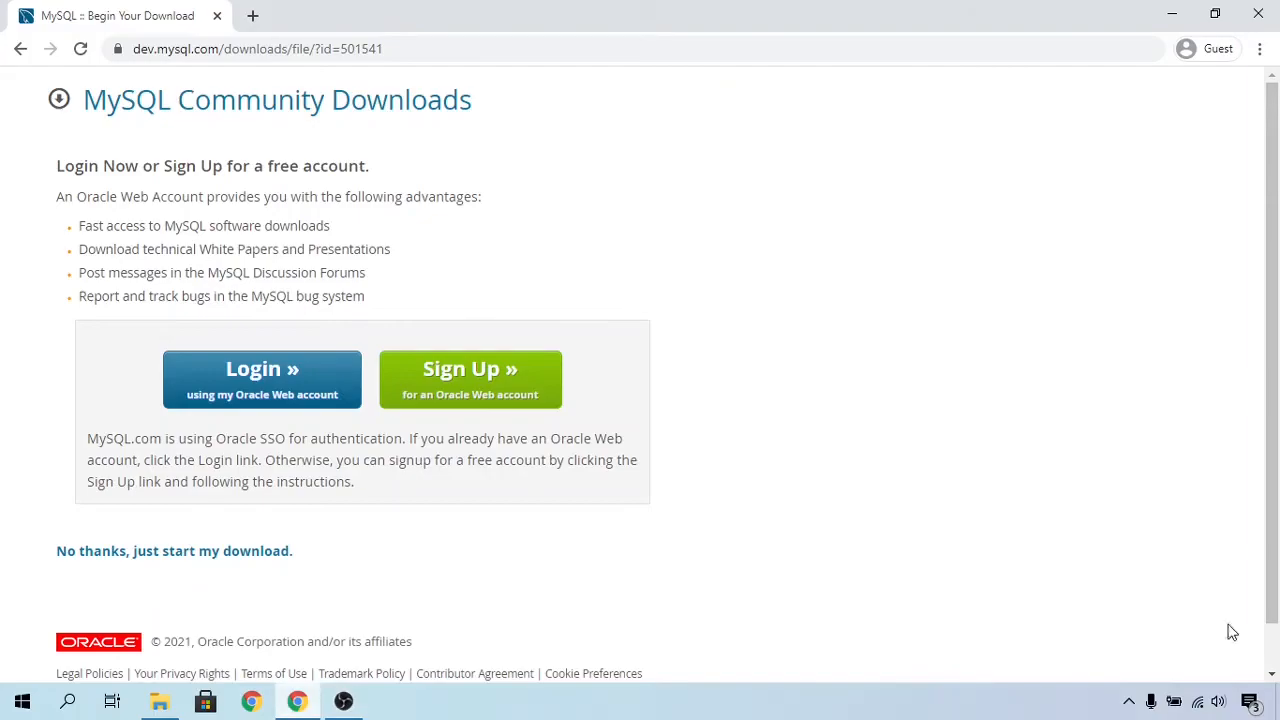
Search Windows for MySQL Shell and launch the app.
{"action": "key", "text": "super"}
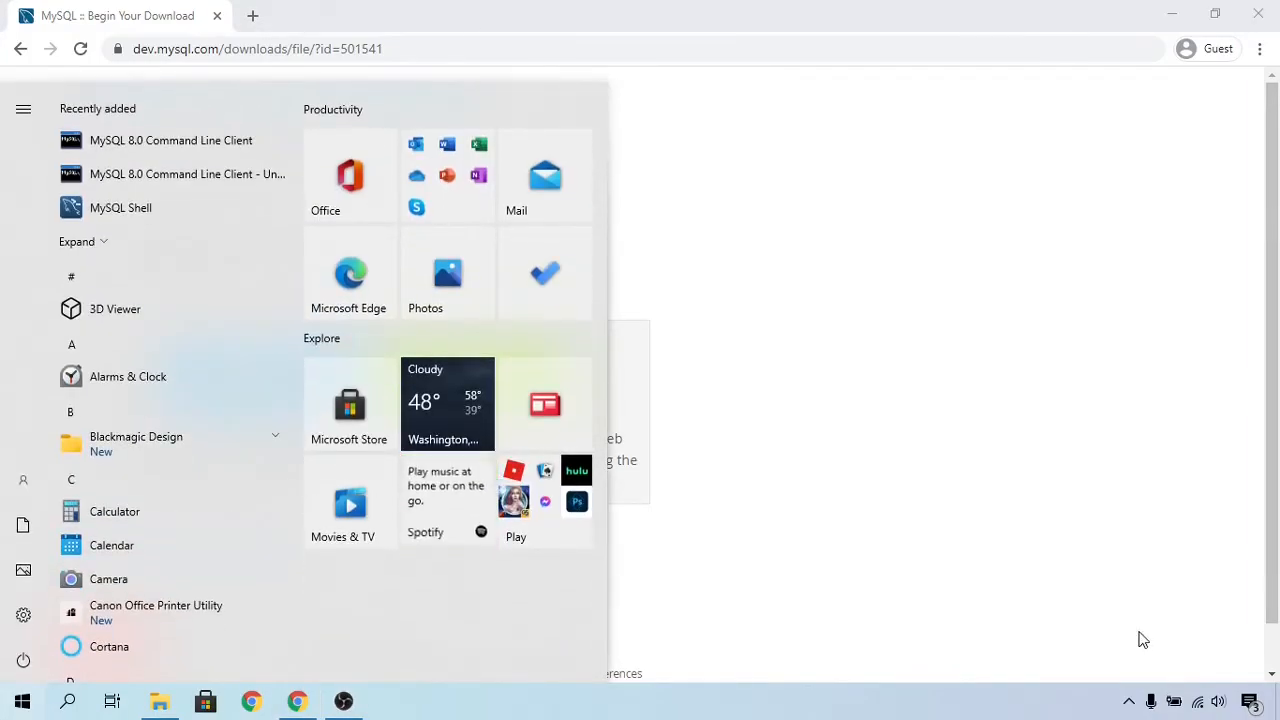
{"action": "type", "text": "my"}
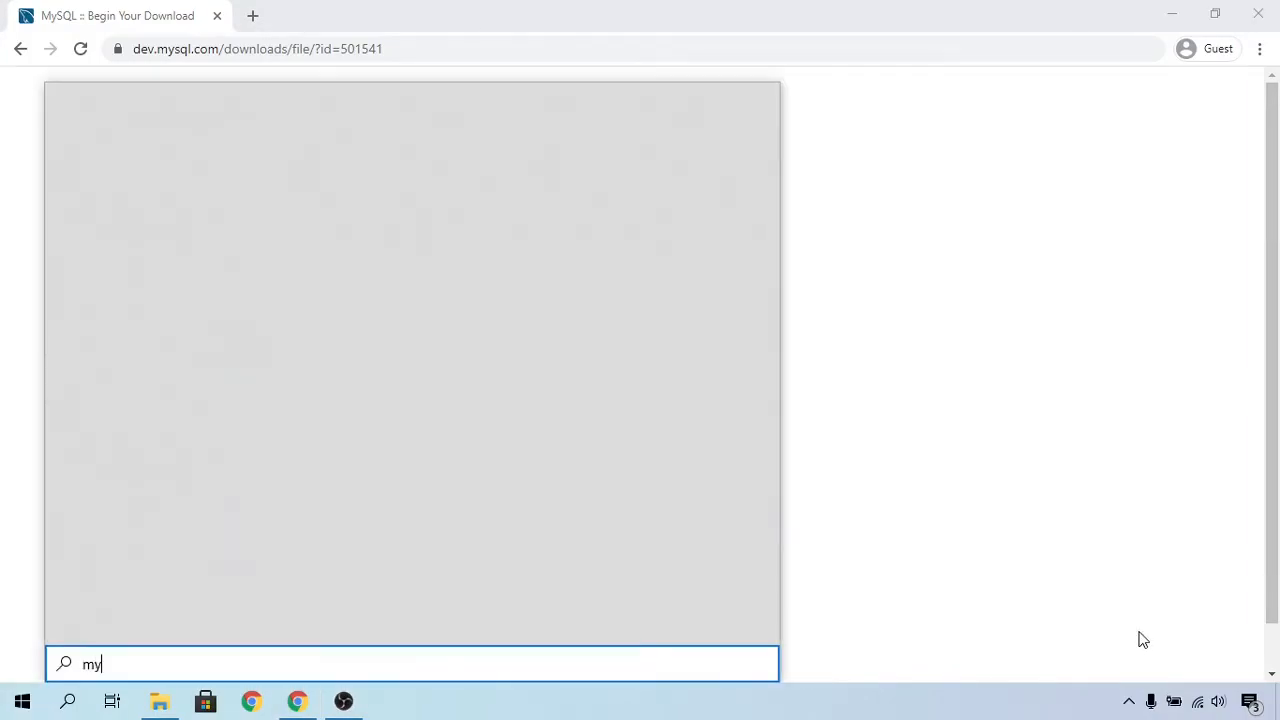
{"action": "type", "text": "sql she;"}
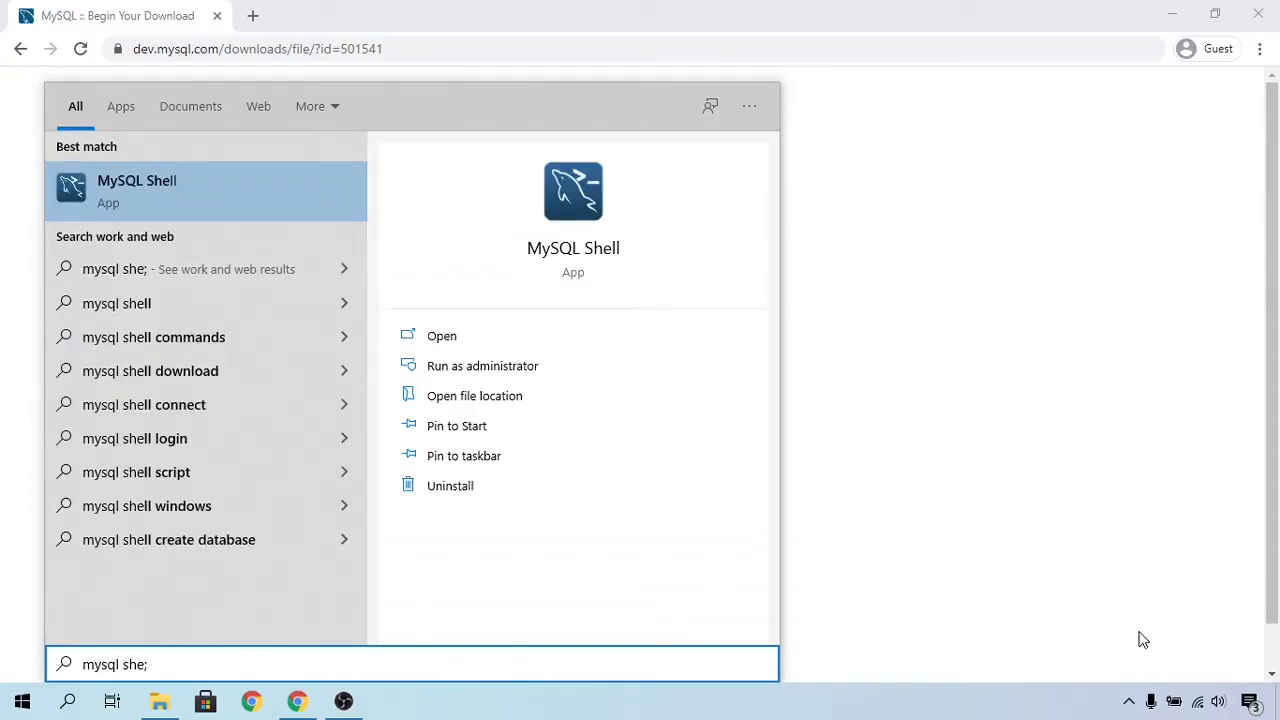
{"action": "key", "text": "Return"}
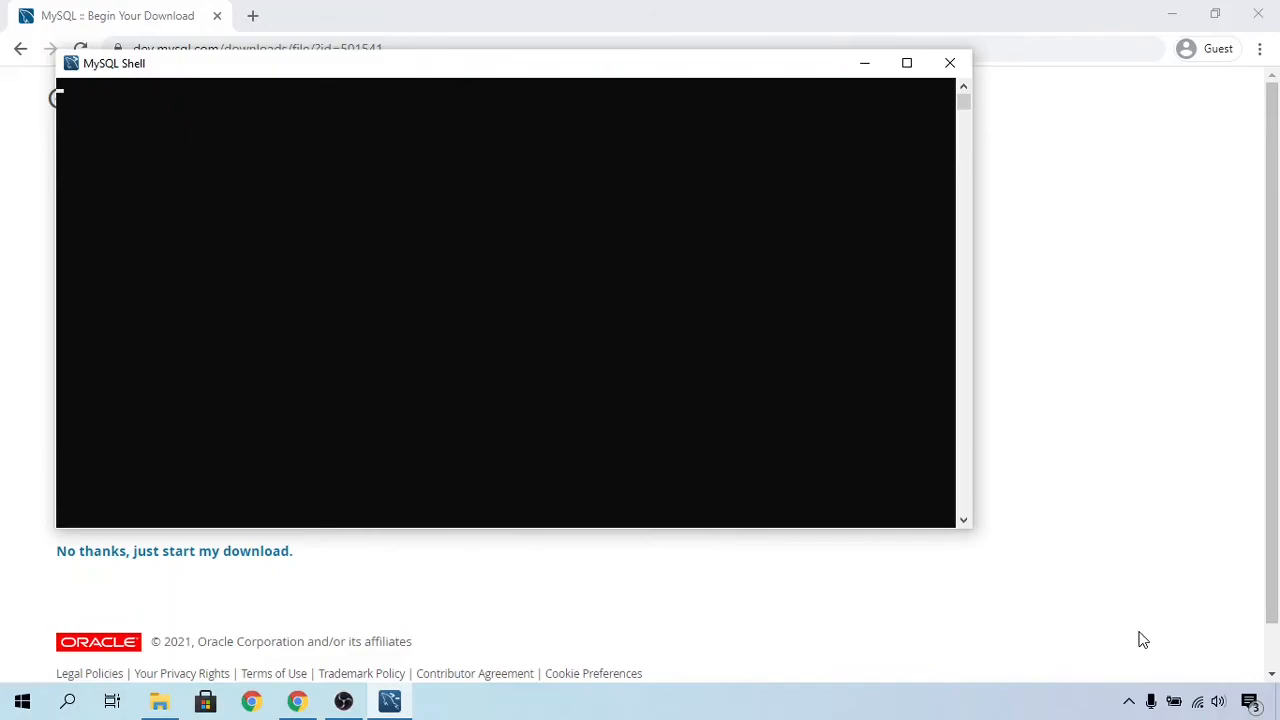